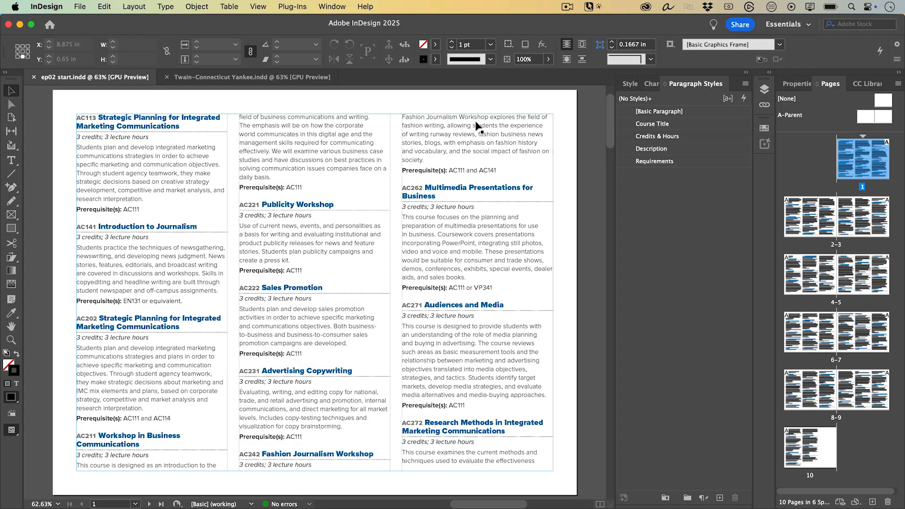
# - Select all the text in the course listings story and bring up its paragraph formatting controls
pyautogui.doubleClick(491, 151)
pyautogui.press('super+a')
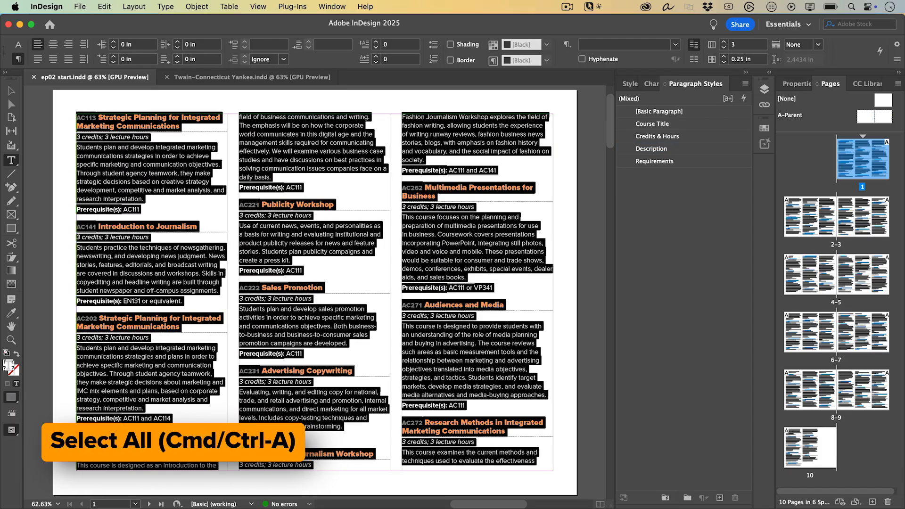
pyautogui.click(336, 6)
pyautogui.press('t')
pyautogui.press('y')
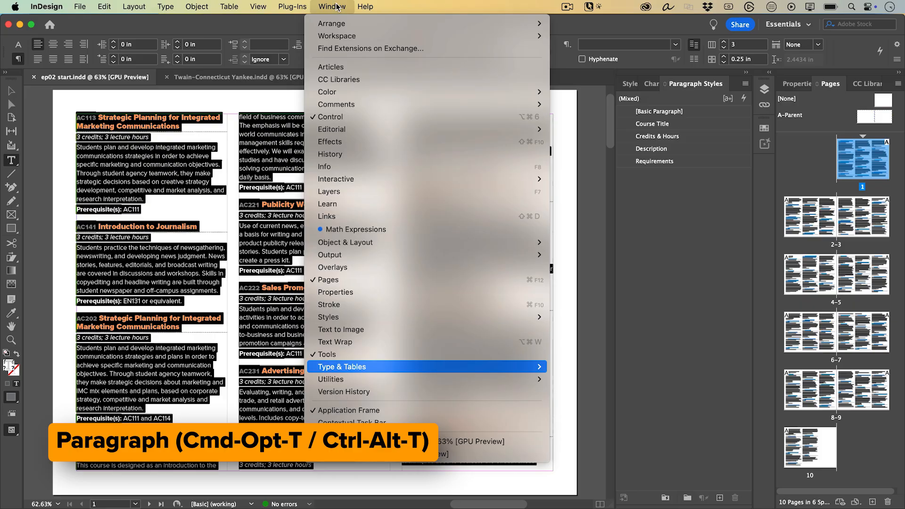
pyautogui.press('Right')
pyautogui.press('p')
pyautogui.press('Return')
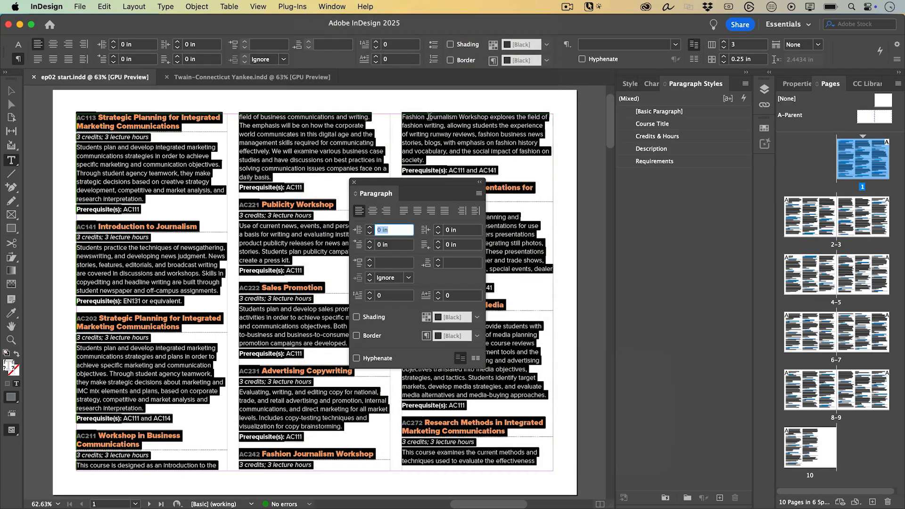
# - In Keep Options, keep all lines in each selected paragraph together, and close the paragraph formatting controls
pyautogui.click(479, 194)
pyautogui.click(542, 332)
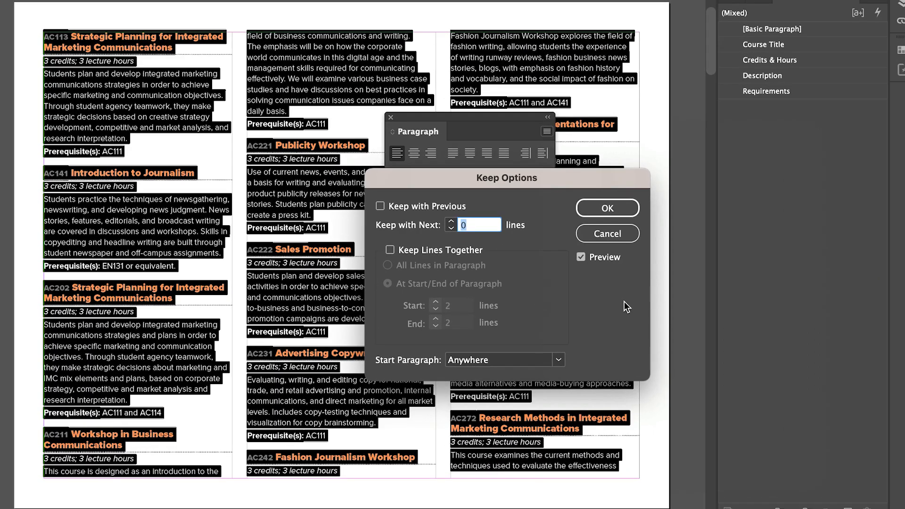
pyautogui.click(390, 249)
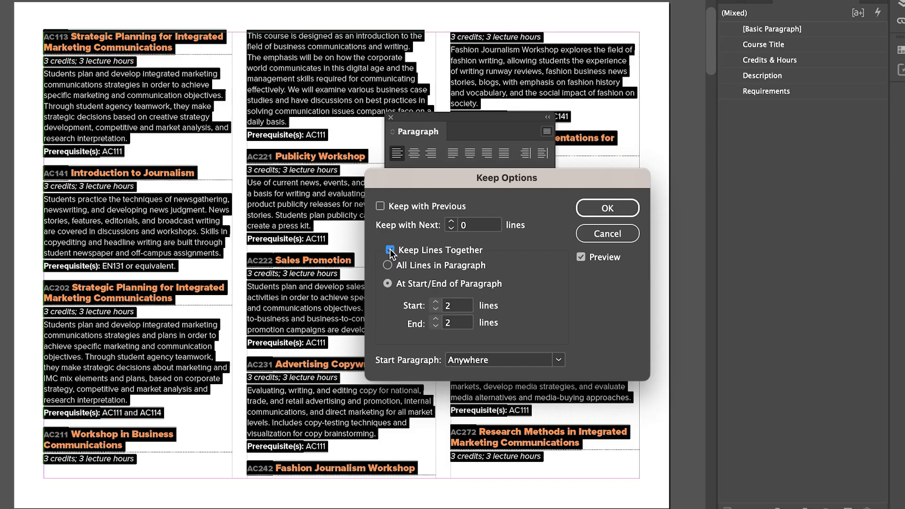
pyautogui.click(388, 266)
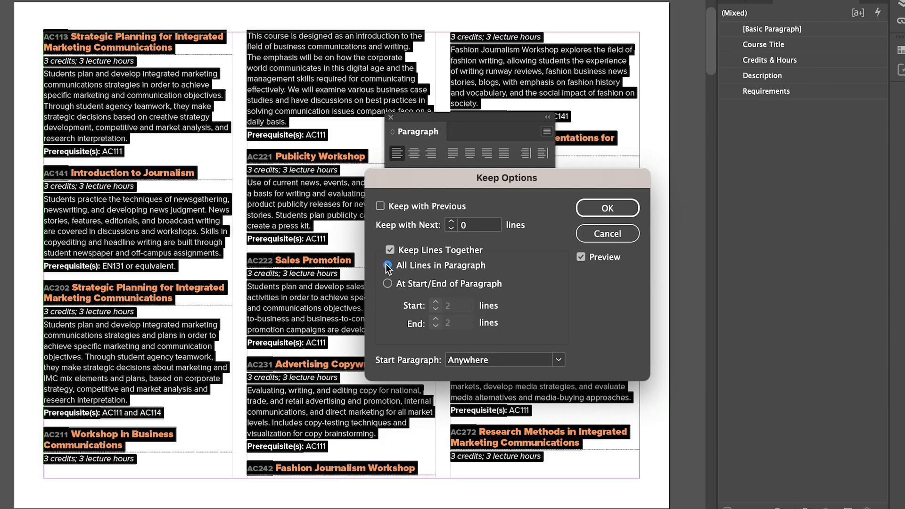
pyautogui.click(601, 209)
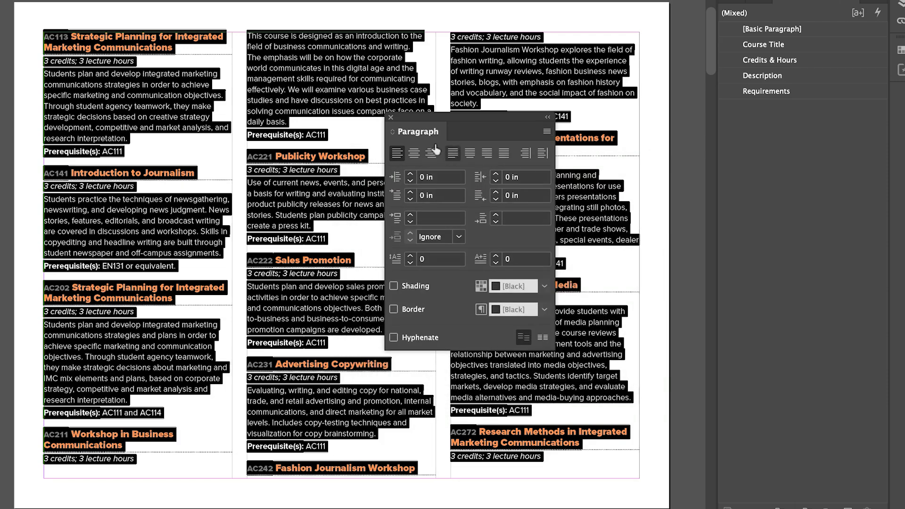
pyautogui.click(390, 118)
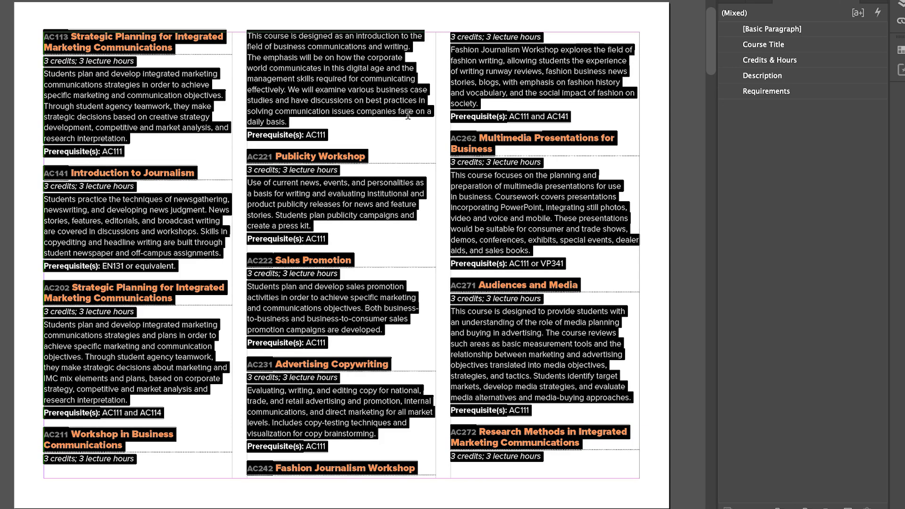
# - Redefine the Description paragraph style from a course description paragraph that carries the keep override
pyautogui.click(409, 114)
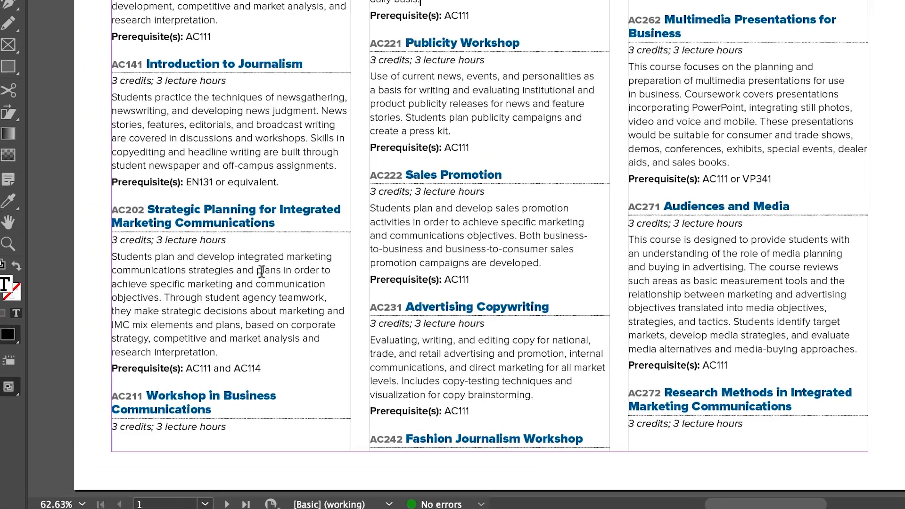
pyautogui.click(137, 458)
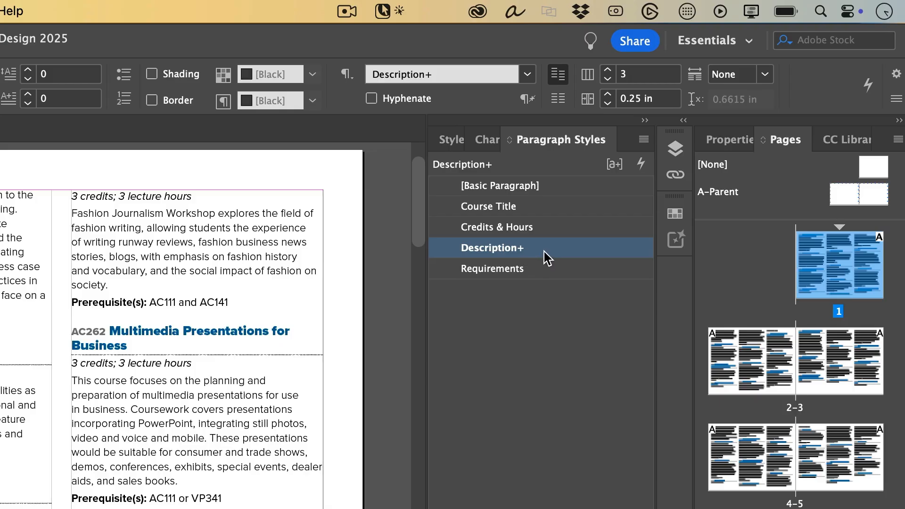
pyautogui.click(645, 141)
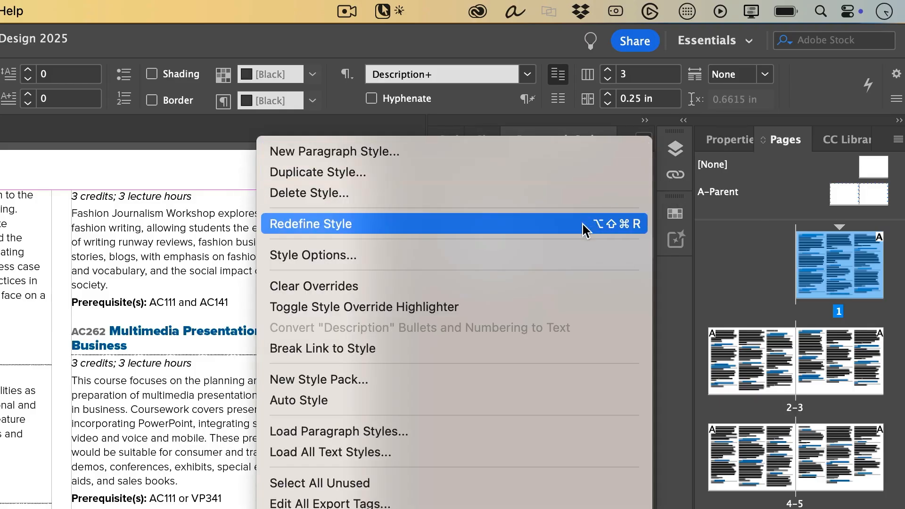
pyautogui.click(575, 224)
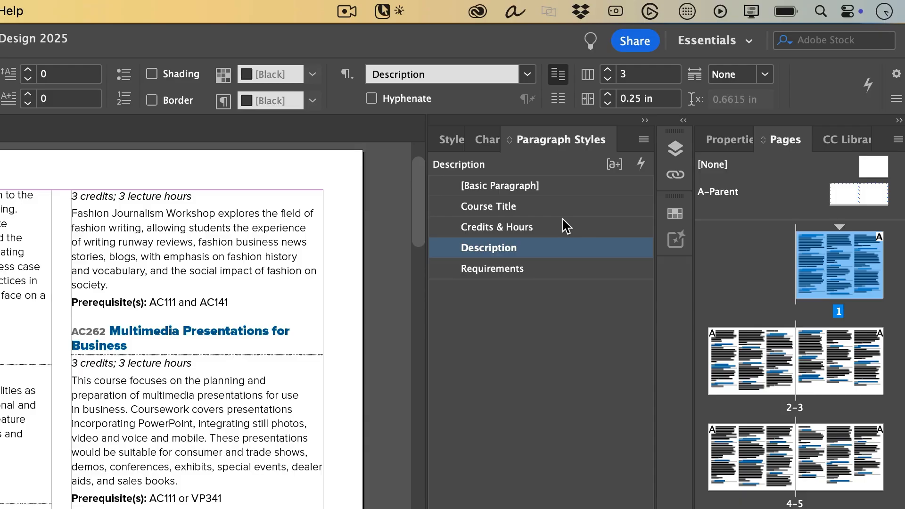
# - Redefine the Course Title paragraph style from the "Multimedia Presentations for Business" heading
pyautogui.click(170, 330)
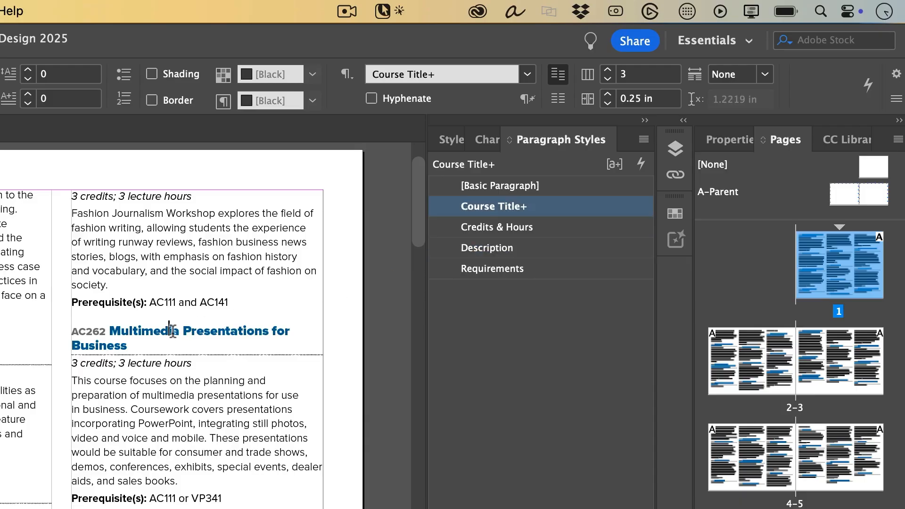
pyautogui.rightClick(523, 209)
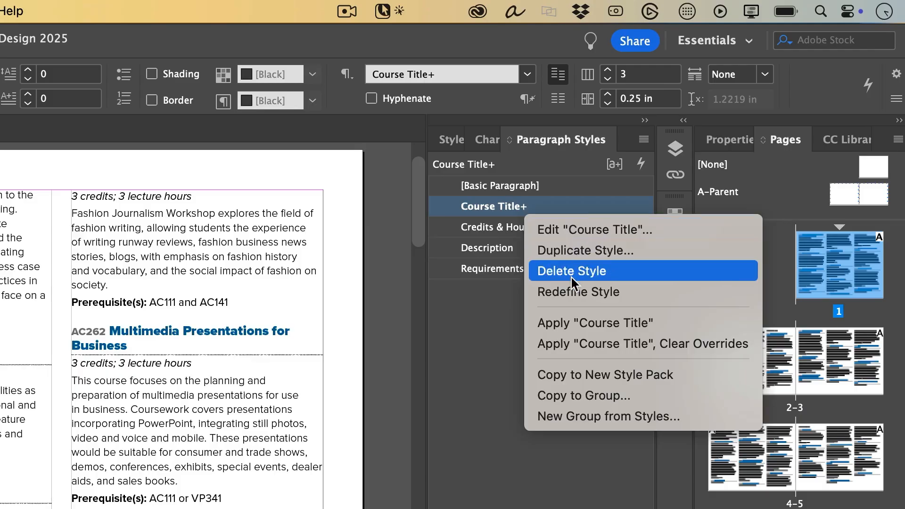
pyautogui.click(575, 292)
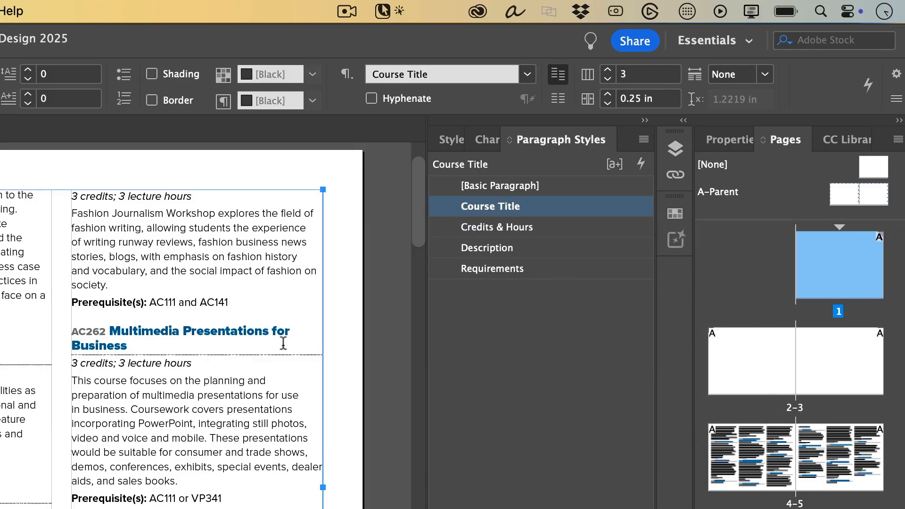
# - Redefine the Credits & Hours and Requirements paragraph styles from the AC262 course's credits and prerequisite lines
pyautogui.click(181, 364)
pyautogui.press('alt+shift+super+r')
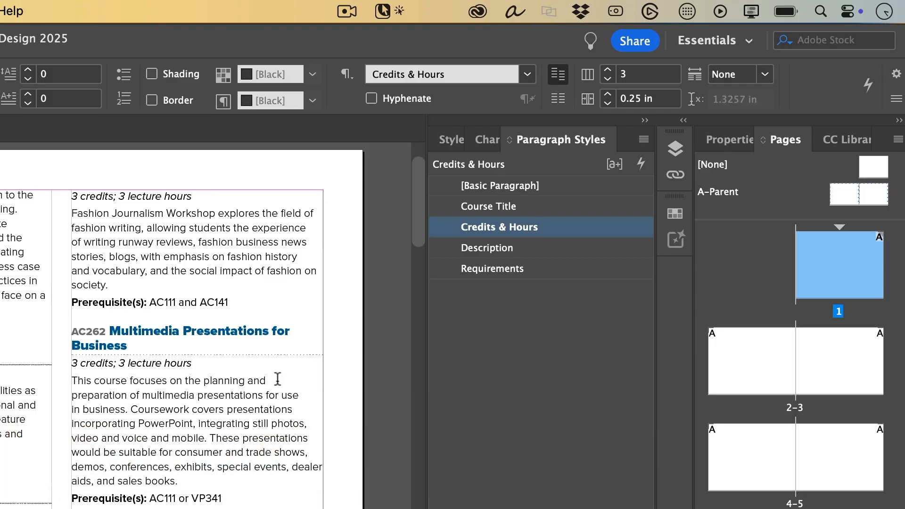
pyautogui.click(189, 500)
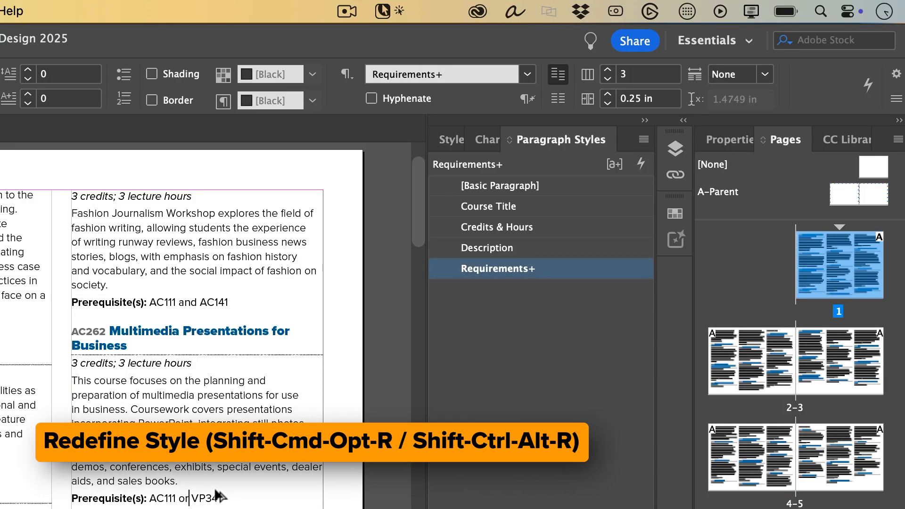
pyautogui.press('alt+shift+super+r')
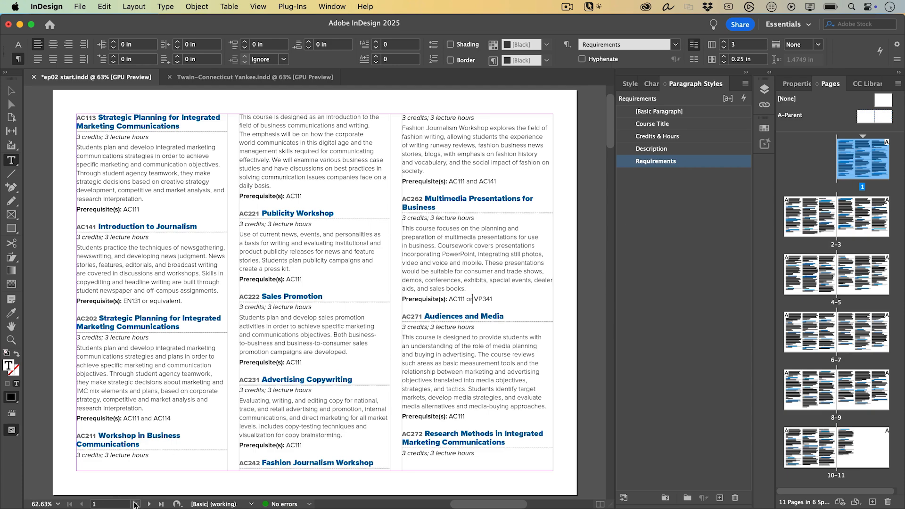
# - Page through the document's spreads to examine how the course listings break across columns, and return to the first spread
pyautogui.click(149, 504)
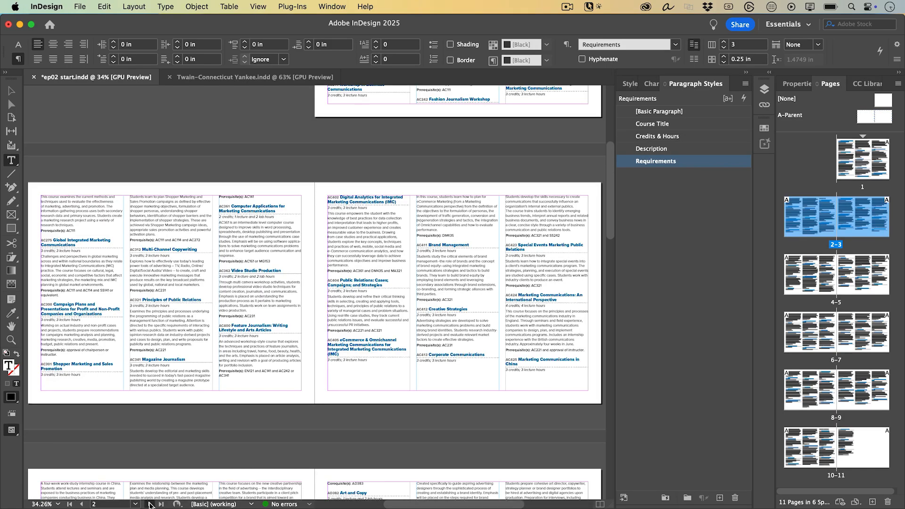
pyautogui.click(150, 504)
pyautogui.click(149, 504)
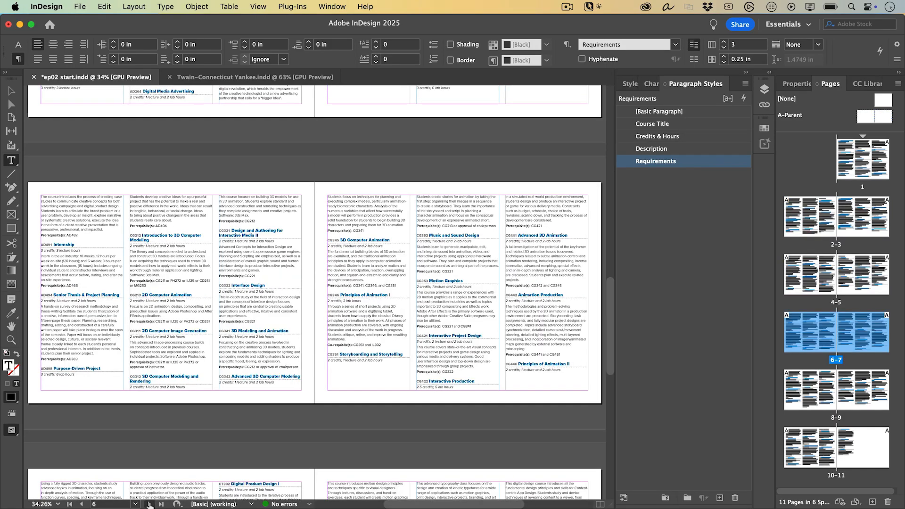
pyautogui.click(149, 504)
pyautogui.click(149, 504)
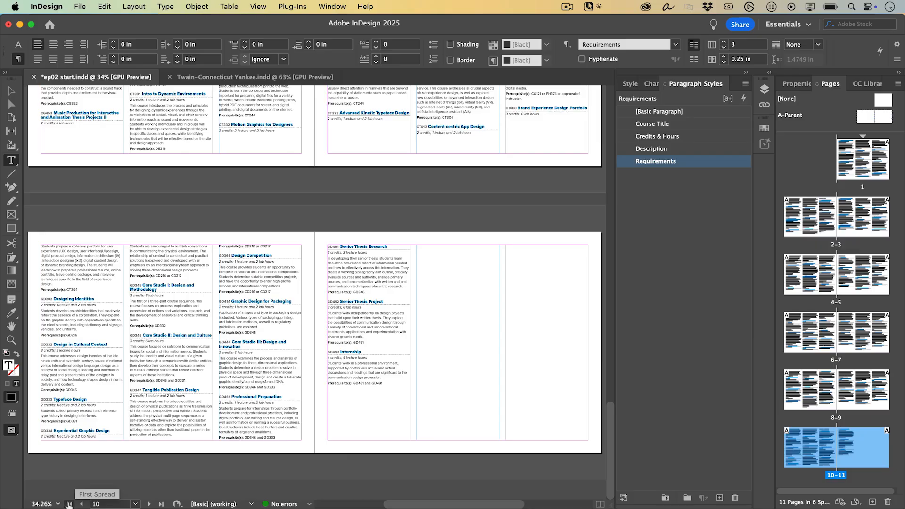
pyautogui.click(70, 504)
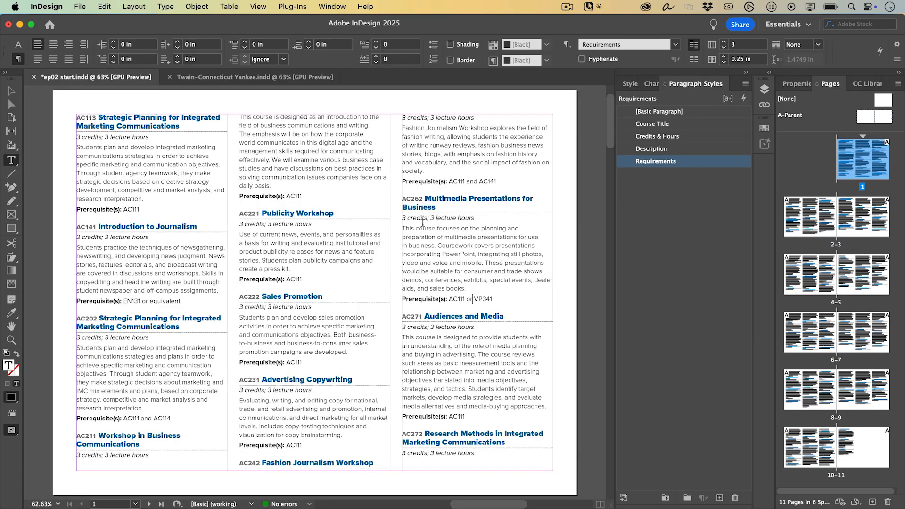
# - Edit the Course Title paragraph style's Keep Options so each title keeps with the next 1 line
pyautogui.tripleClick(459, 199)
pyautogui.click(458, 200)
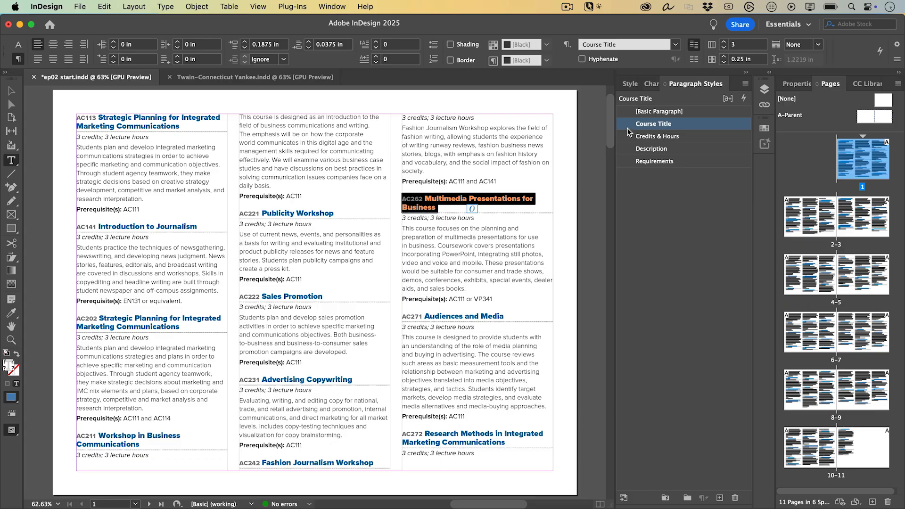
pyautogui.rightClick(685, 126)
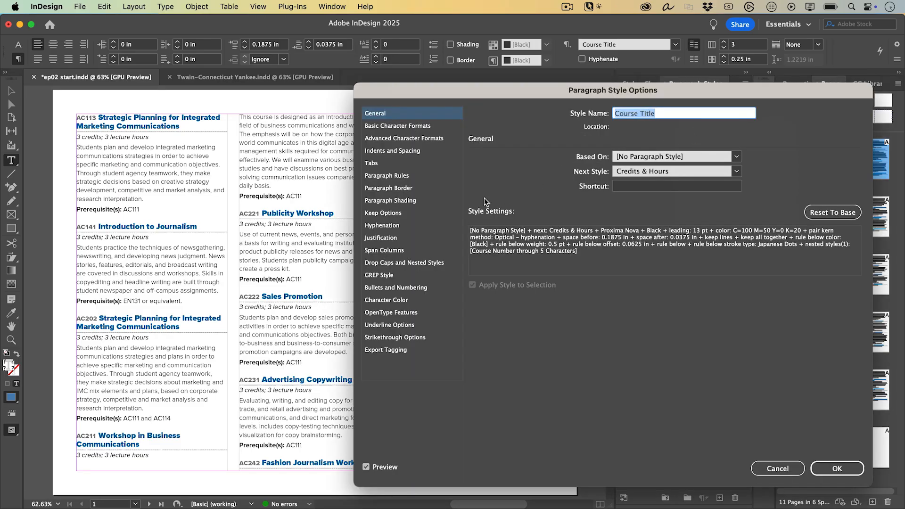
pyautogui.click(384, 213)
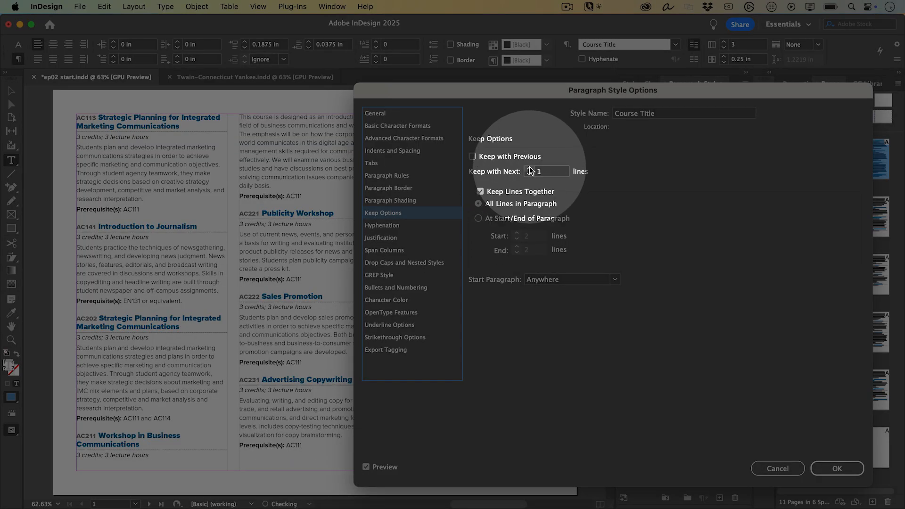
pyautogui.click(529, 168)
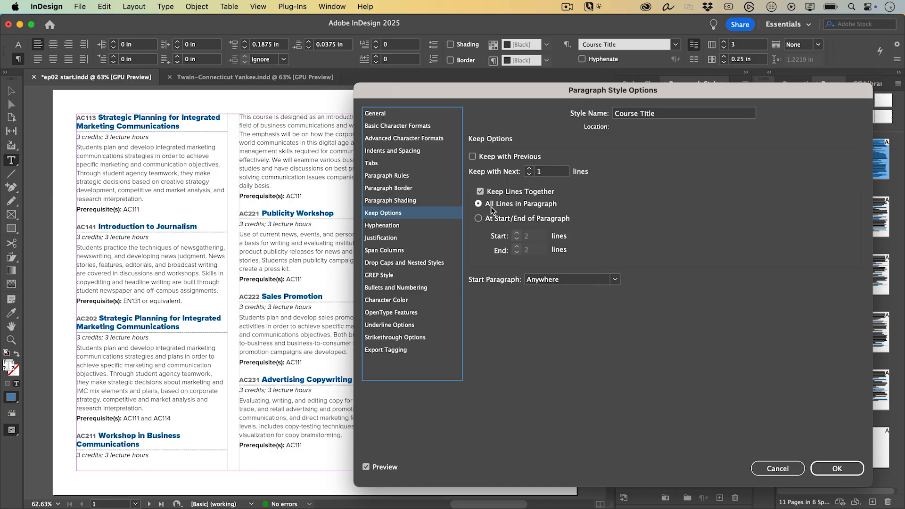
pyautogui.click(832, 468)
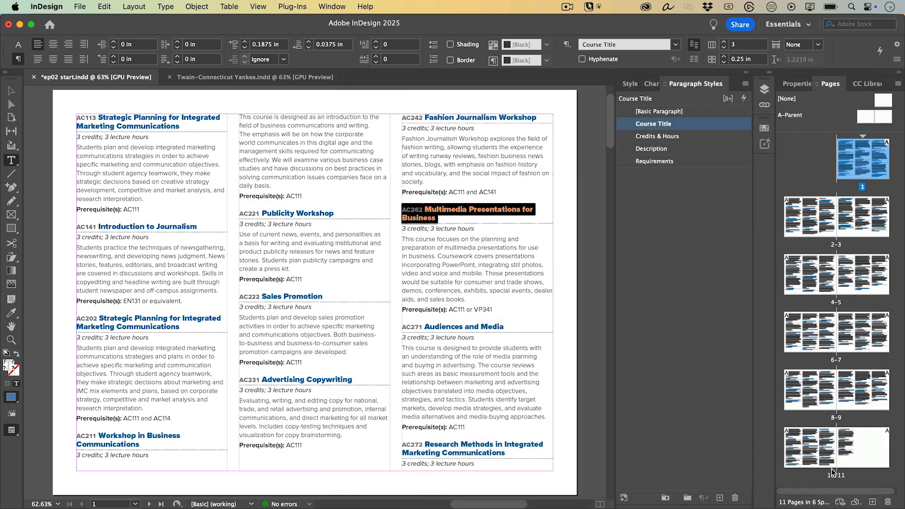
# - Open the Keep Options of the Credits & Hours paragraph style for editing
pyautogui.click(460, 230)
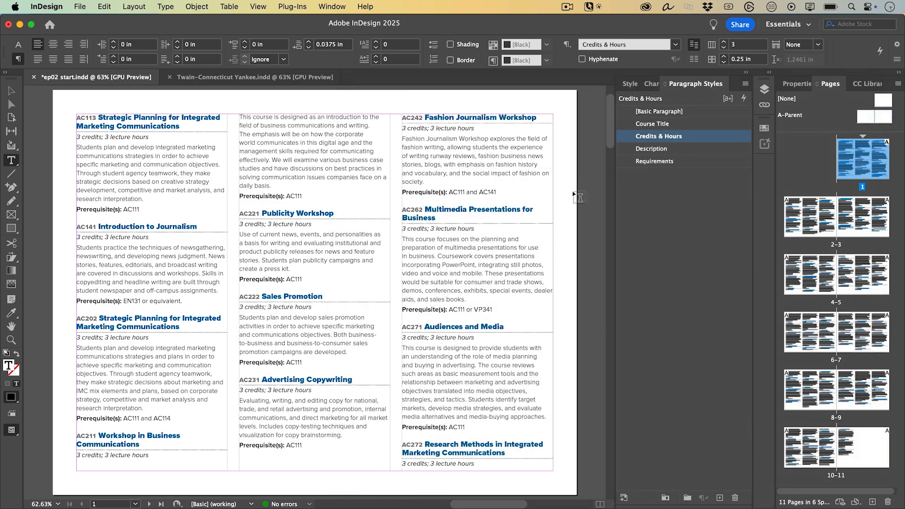
pyautogui.rightClick(682, 136)
pyautogui.click(696, 147)
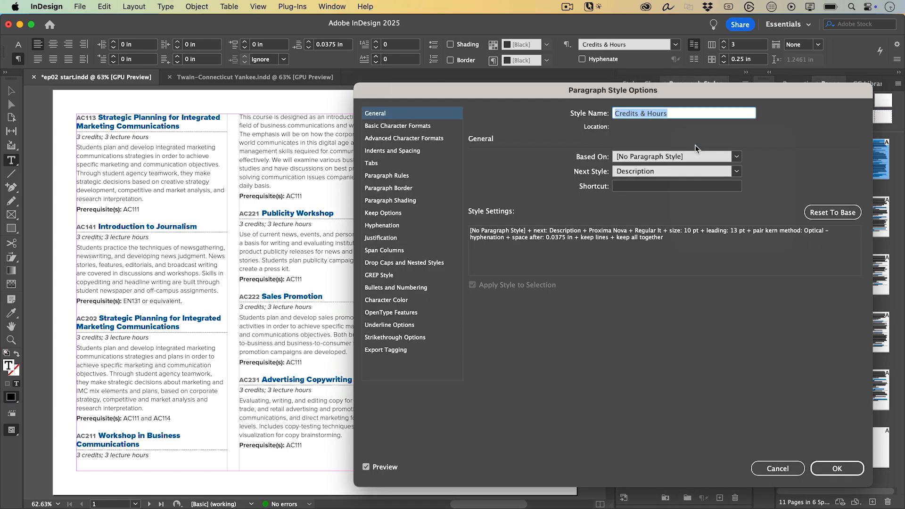
pyautogui.press('super+9')
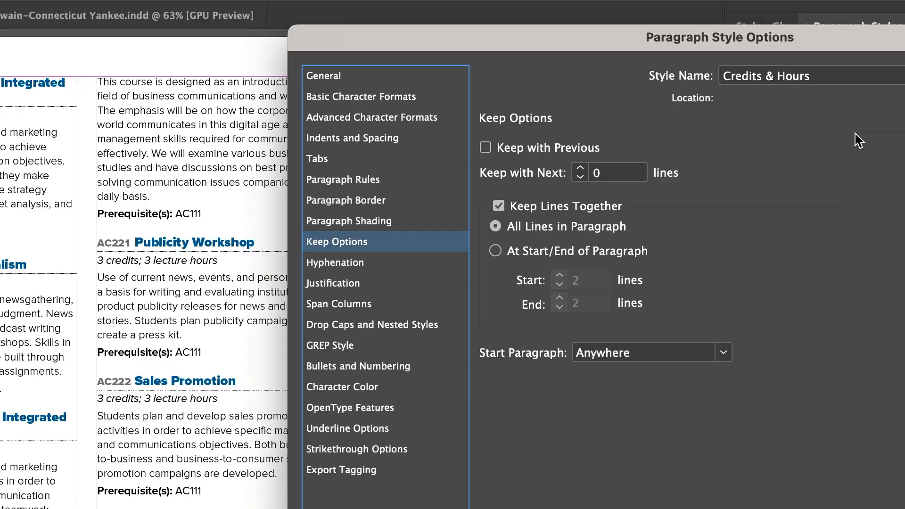
# - Look through the Credits & Hours style's General, Hyphenation and other option categories up to Paragraph Shading
pyautogui.hotkey('ctrl', '1')
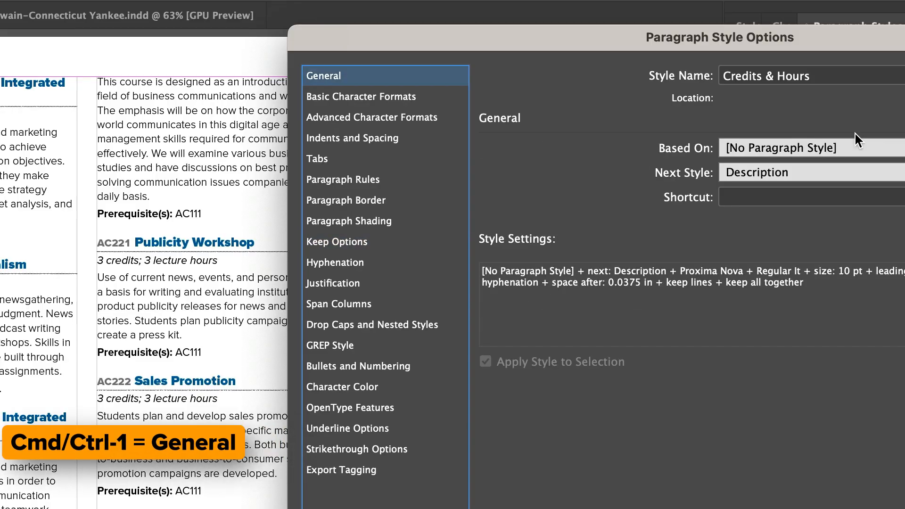
pyautogui.hotkey('ctrl', '0')
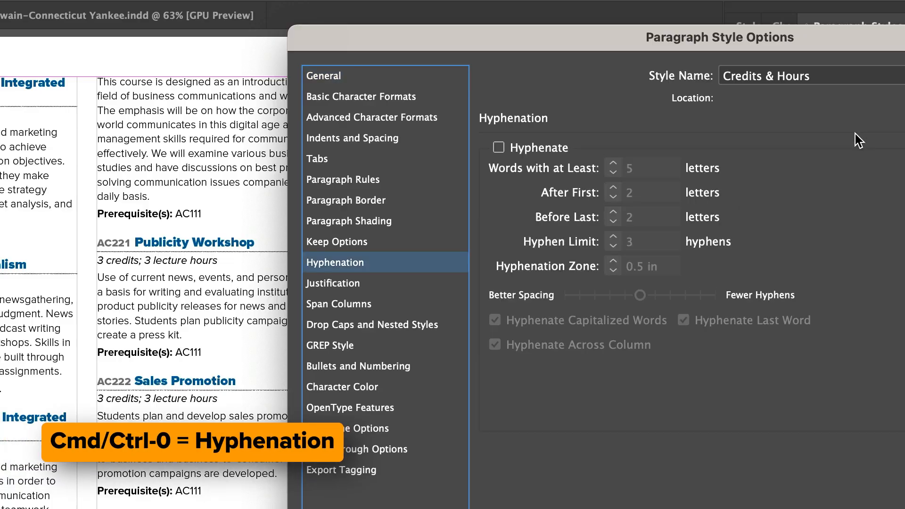
pyautogui.hotkey('ctrl', '2')
pyautogui.hotkey('ctrl', '3')
pyautogui.hotkey('ctrl', '4')
pyautogui.hotkey('ctrl', '5')
pyautogui.hotkey('ctrl', '6')
pyautogui.hotkey('ctrl', '7')
pyautogui.hotkey('ctrl', '8')
# - Set the Credits & Hours style to keep with the next 1 line in Keep Options and apply the change
pyautogui.hotkey('ctrl', '9')
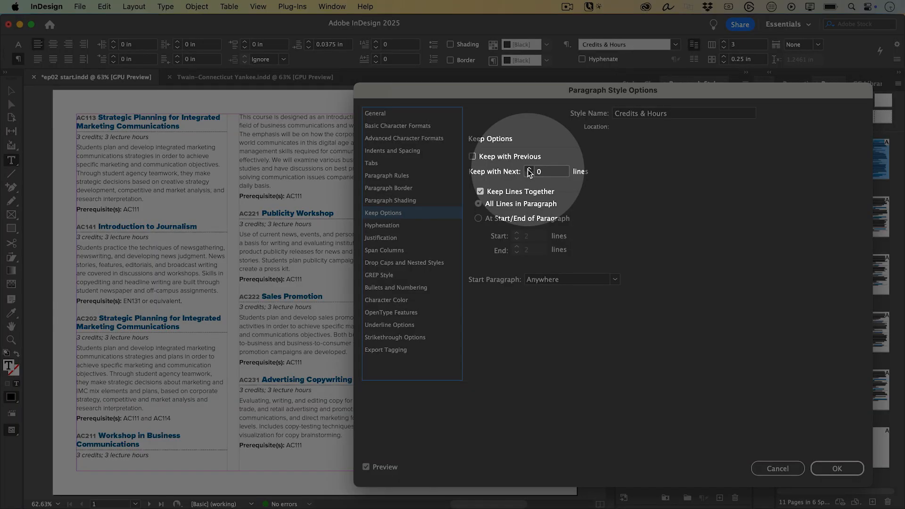
pyautogui.click(529, 170)
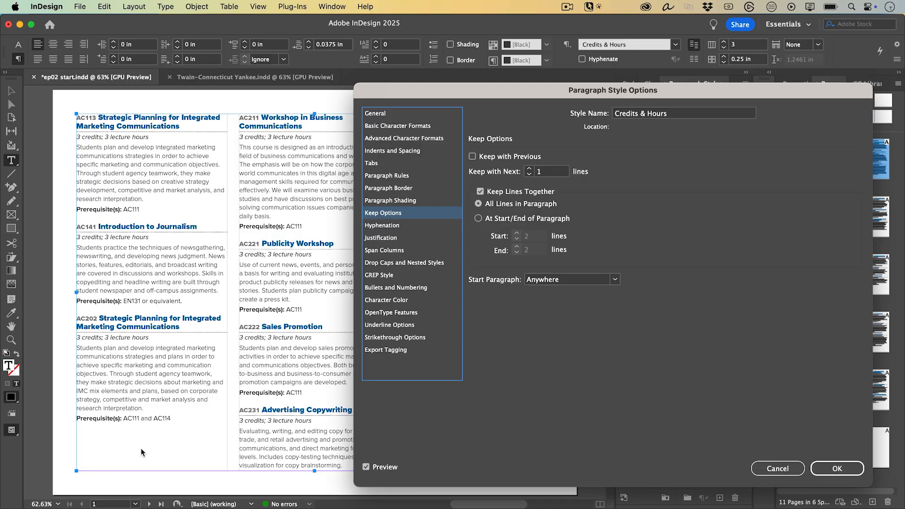
pyautogui.press('Return')
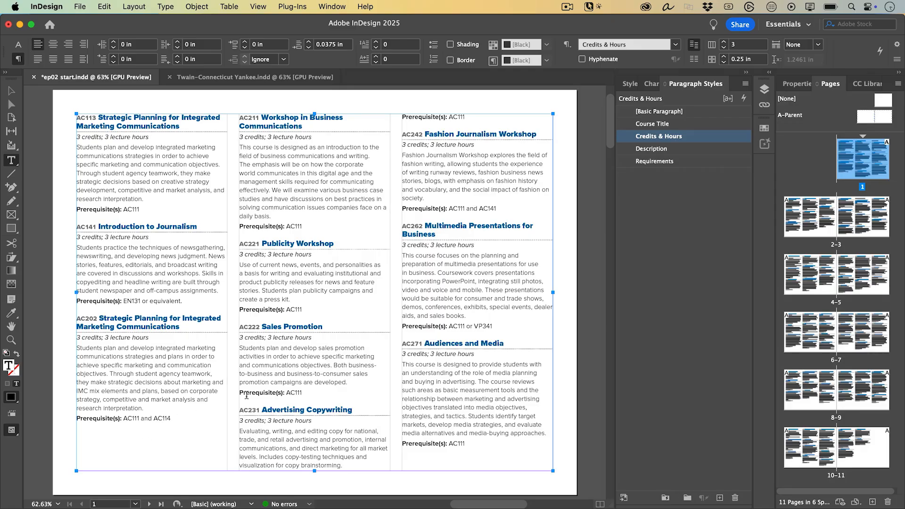
# - Turn on Keep with Previous in the Requirements paragraph style's Keep Options and apply the change
pyautogui.click(481, 326)
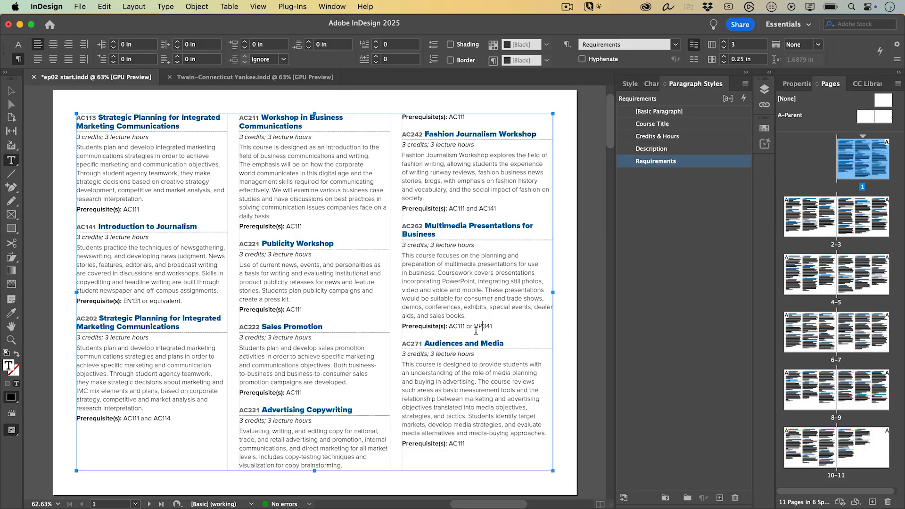
pyautogui.rightClick(679, 163)
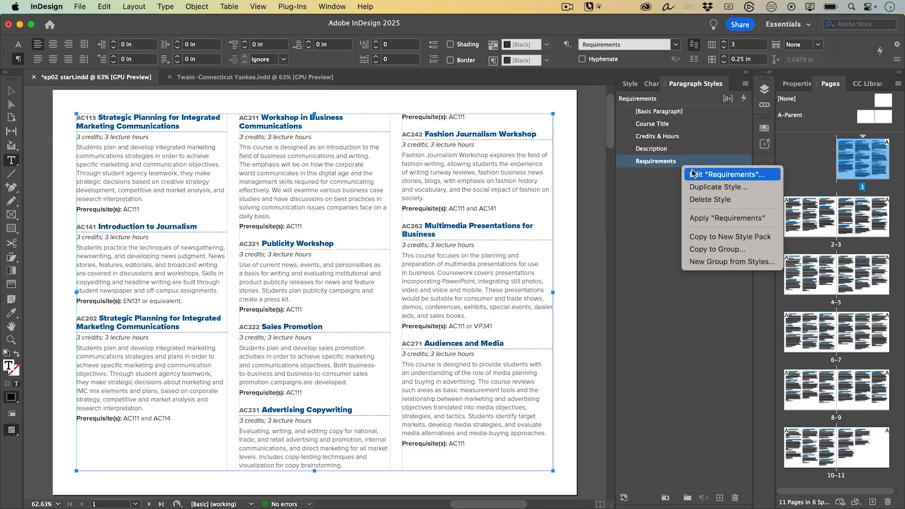
pyautogui.click(692, 169)
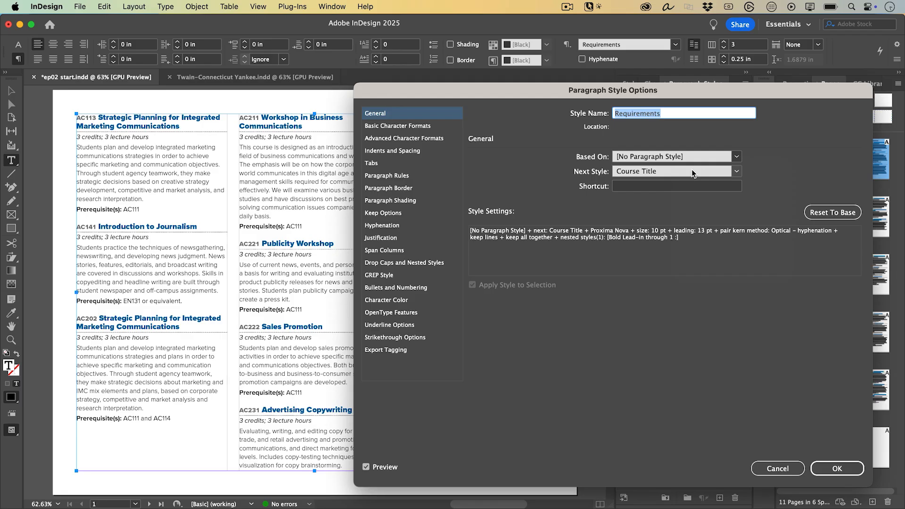
pyautogui.press('super+9')
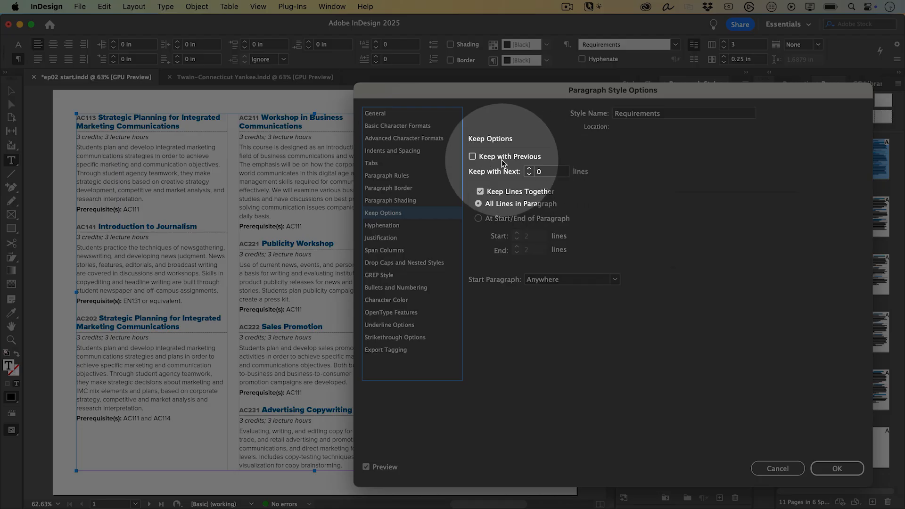
pyautogui.click(502, 160)
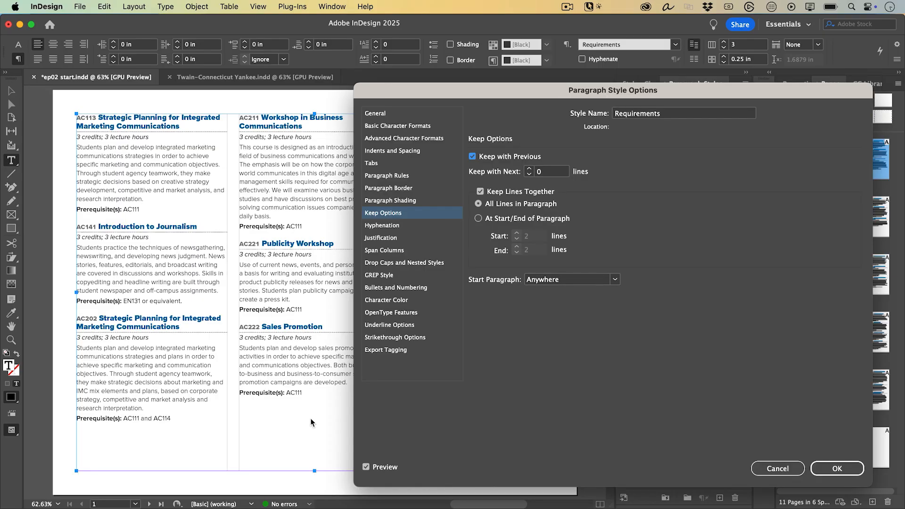
pyautogui.press('Return')
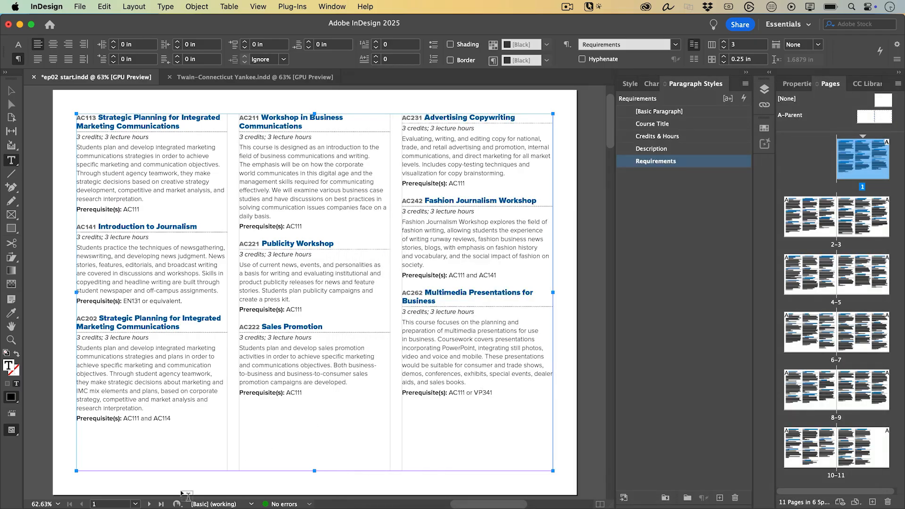
# - Check the column breaks on every spread through pages 10–11 and return to page 1
pyautogui.click(149, 504)
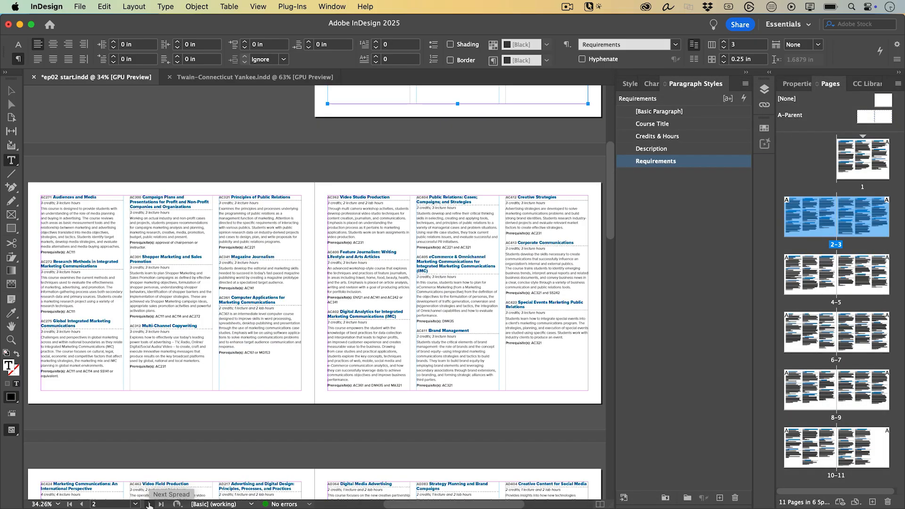
pyautogui.click(149, 504)
pyautogui.click(149, 505)
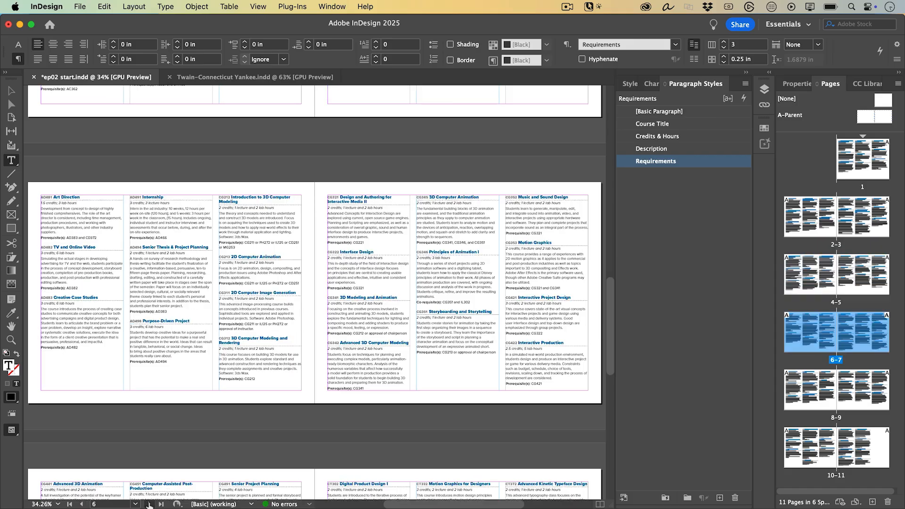
pyautogui.click(149, 504)
pyautogui.click(149, 504)
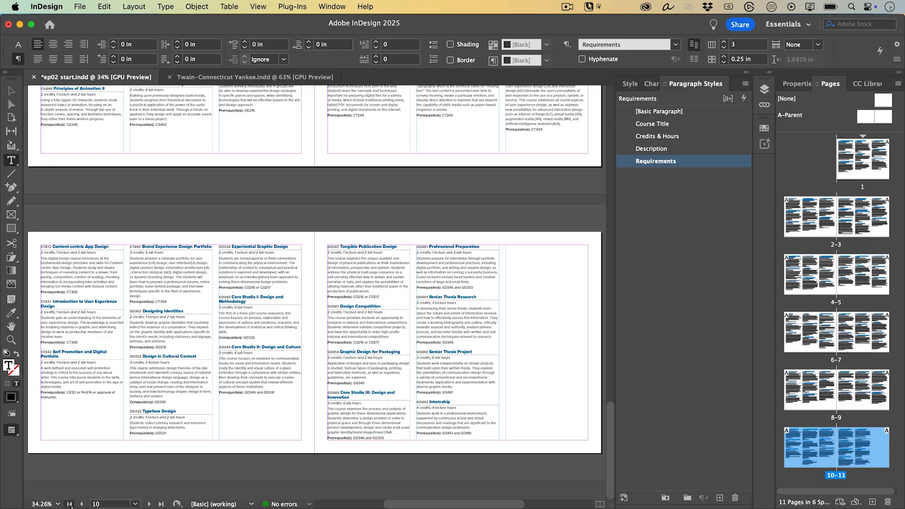
pyautogui.click(69, 504)
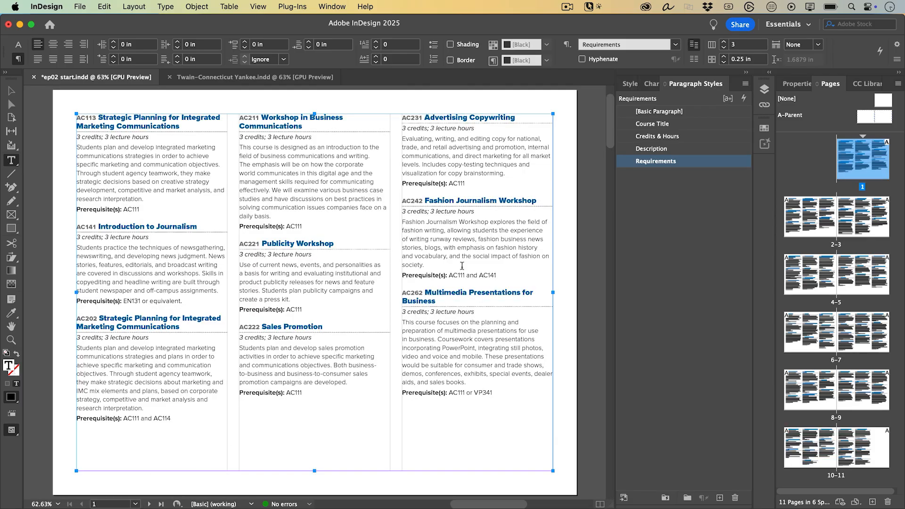
# - Set the Description style's Keep Lines Together option to At Start/End of Paragraph with 2 start and 2 end lines
pyautogui.click(458, 242)
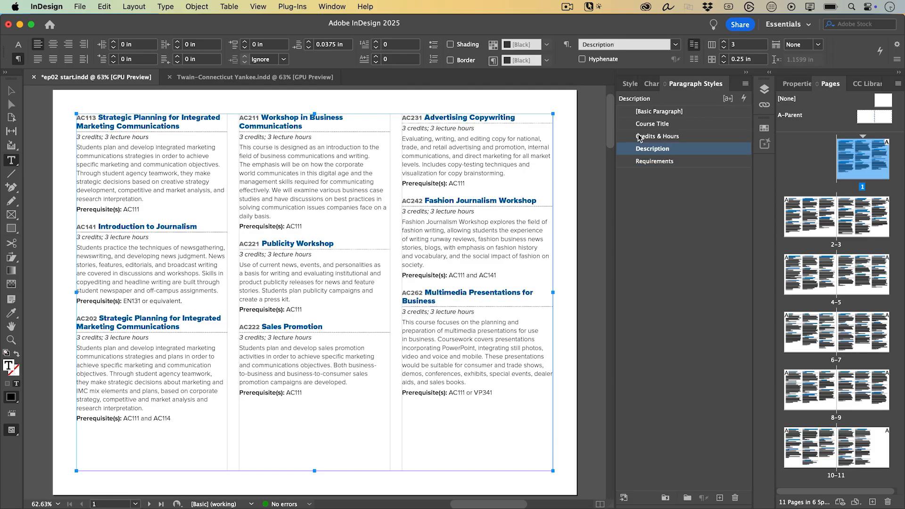
pyautogui.rightClick(649, 148)
pyautogui.click(660, 156)
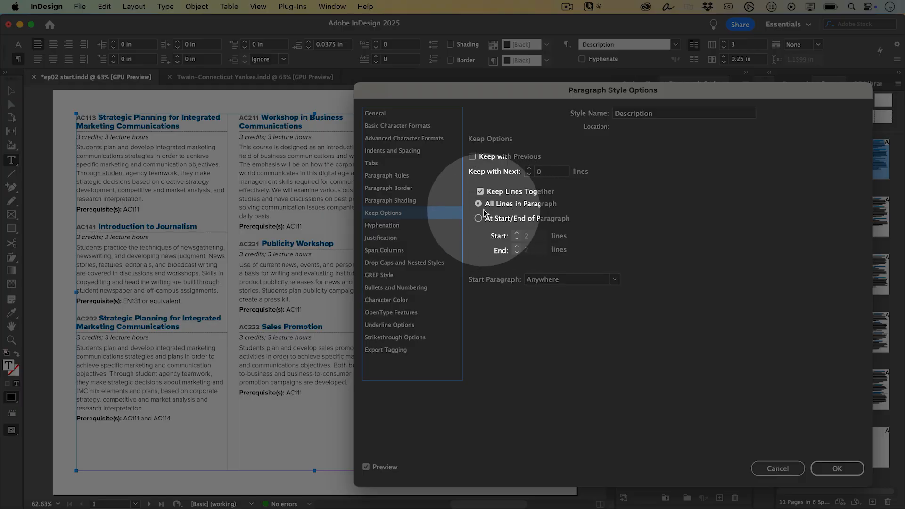
pyautogui.click(479, 218)
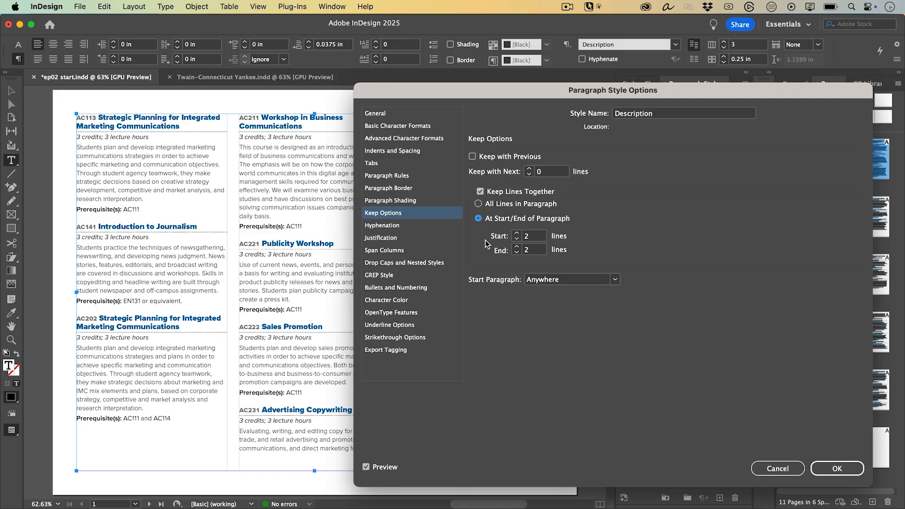
pyautogui.press('Return')
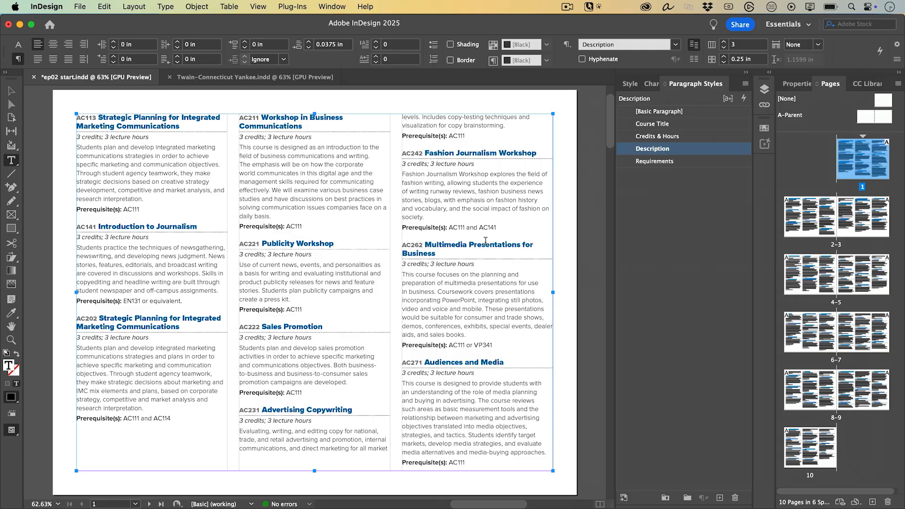
# - Examine how the course descriptions split across columns on each spread through page 10
pyautogui.click(149, 505)
pyautogui.click(149, 505)
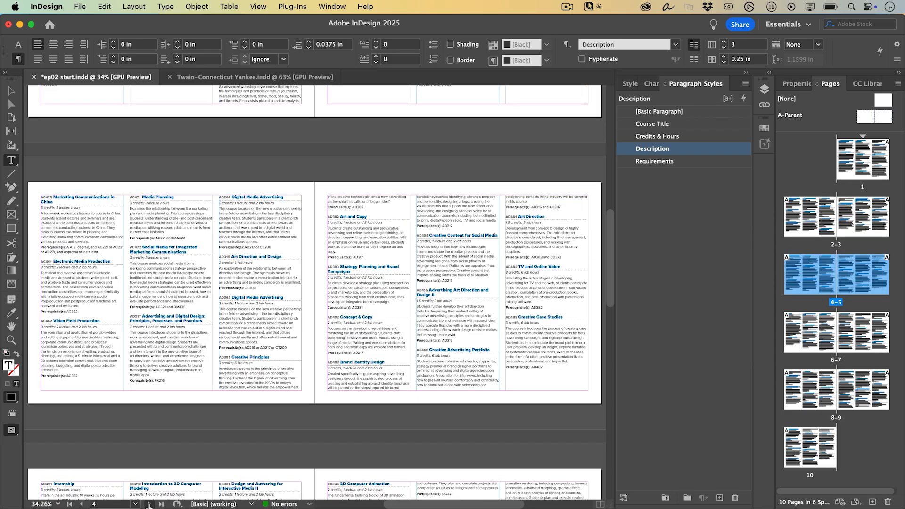
pyautogui.click(149, 505)
pyautogui.click(149, 504)
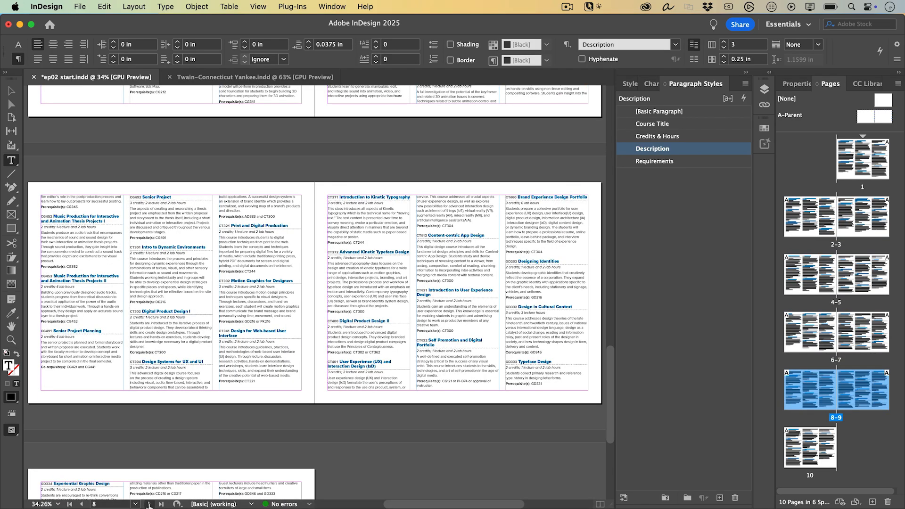
pyautogui.click(149, 505)
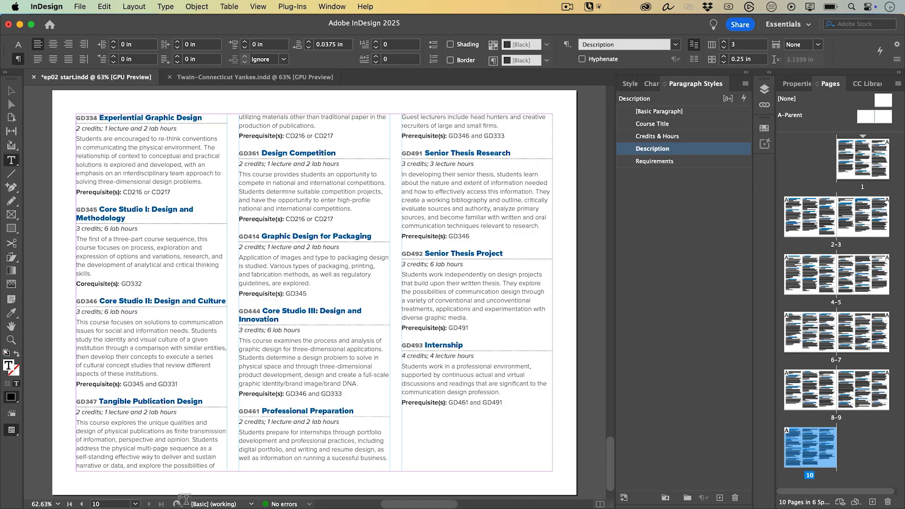
# - Make the AC400 Feature Journalism title on spread 2–3 start In Next Column through its Keep Options
pyautogui.doubleClick(838, 245)
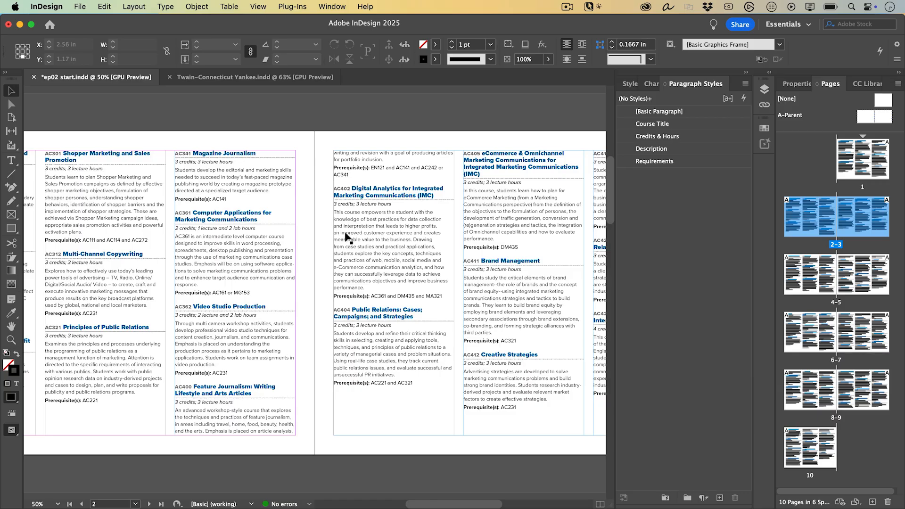
pyautogui.doubleClick(239, 390)
pyautogui.tripleClick(239, 390)
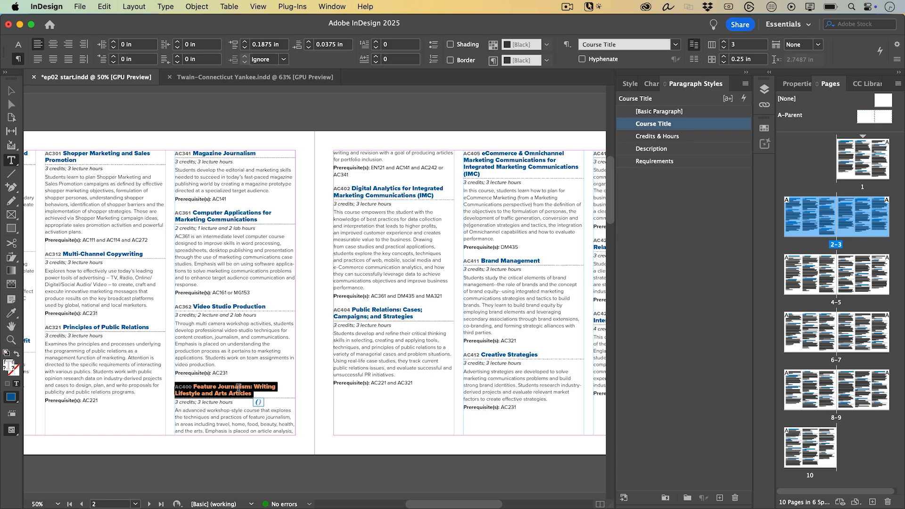
pyautogui.press('super+alt+k')
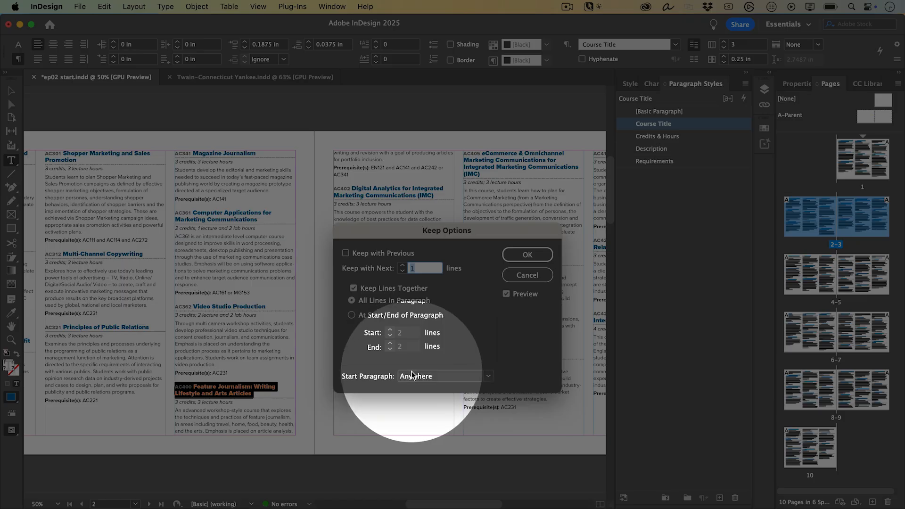
pyautogui.click(472, 376)
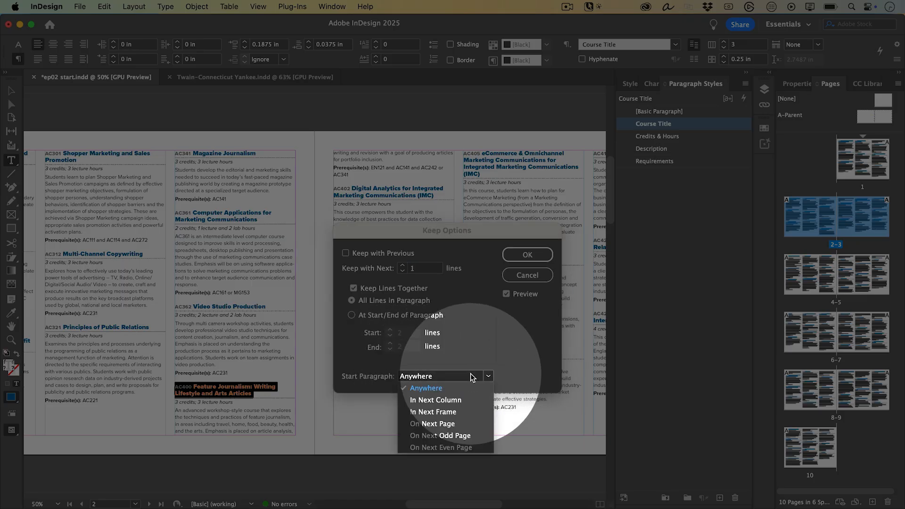
pyautogui.click(475, 404)
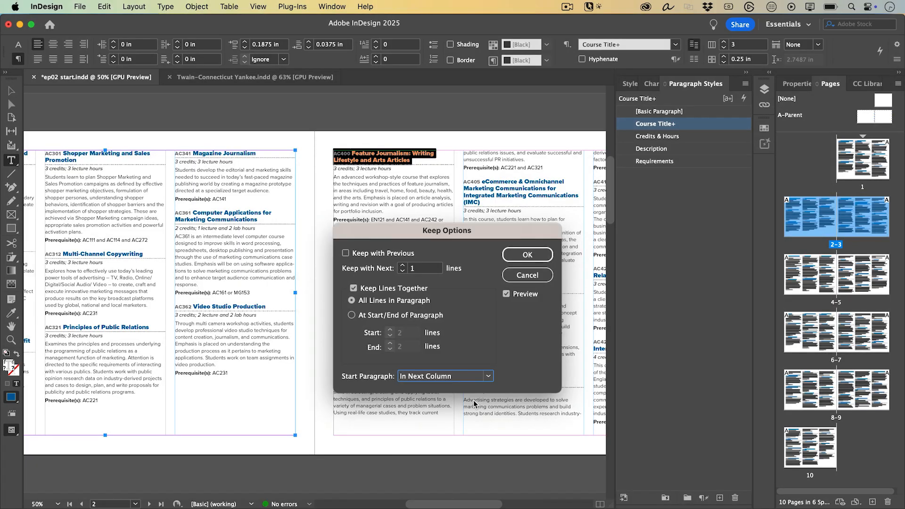
pyautogui.click(529, 257)
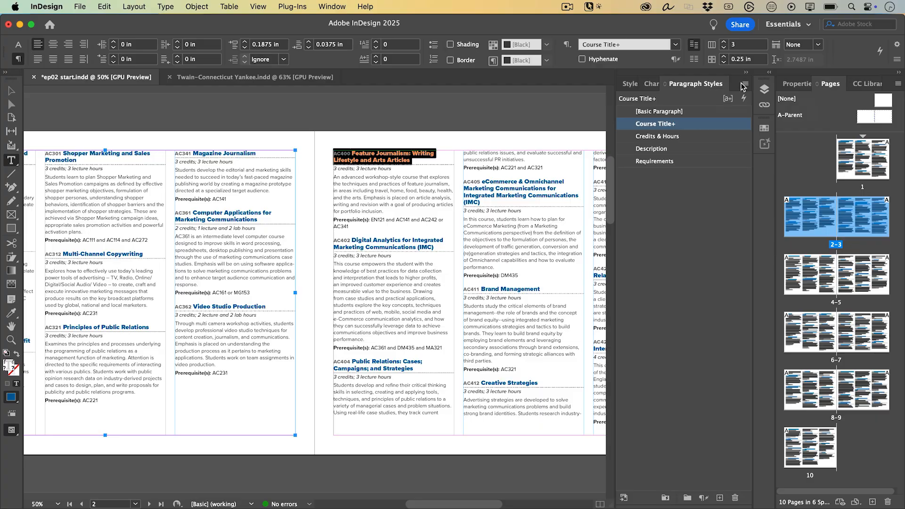
# - Create a paragraph style named Course Title (Pushed) from the AC400 title, based on Course Title, and apply it to the selection
pyautogui.click(744, 85)
pyautogui.click(724, 89)
pyautogui.write('Course Title (Pushed)')
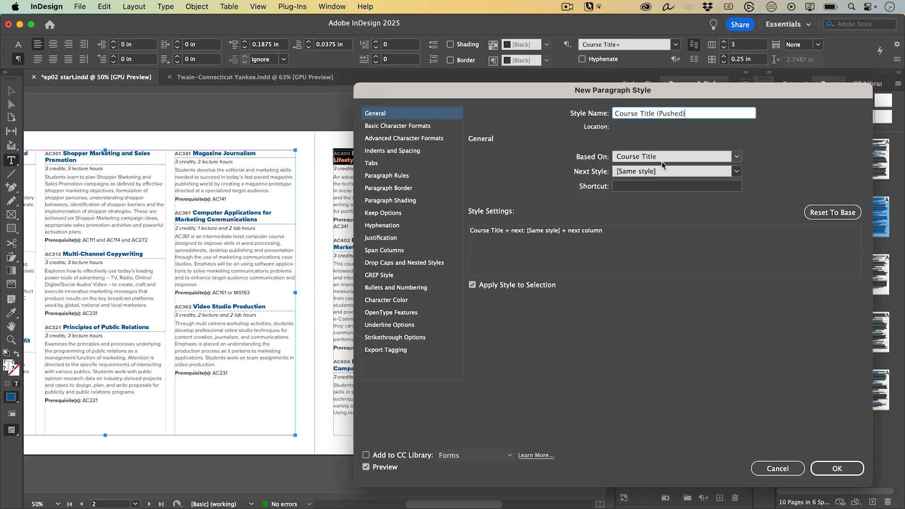
pyautogui.press('Return')
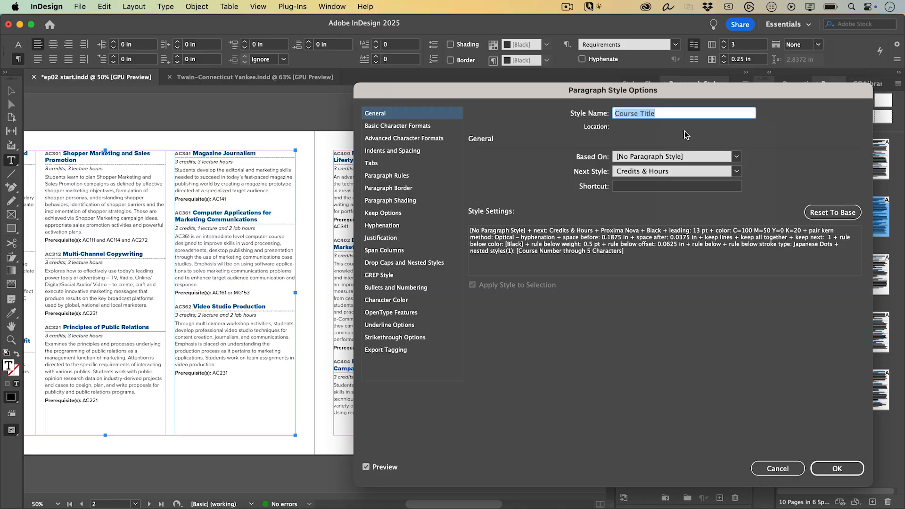
# - Change the Course Title style's character color to C=15 M=100 Y=100 K=0
pyautogui.click(384, 300)
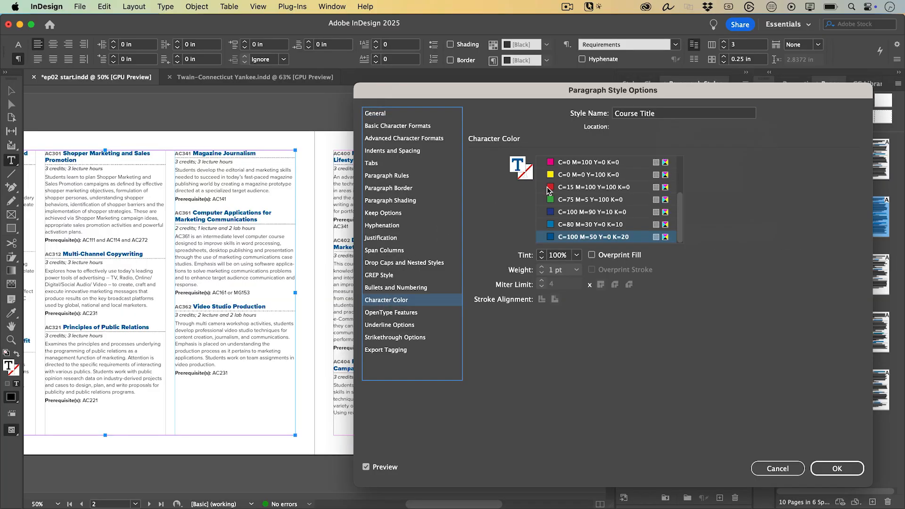
pyautogui.click(561, 187)
pyautogui.click(825, 469)
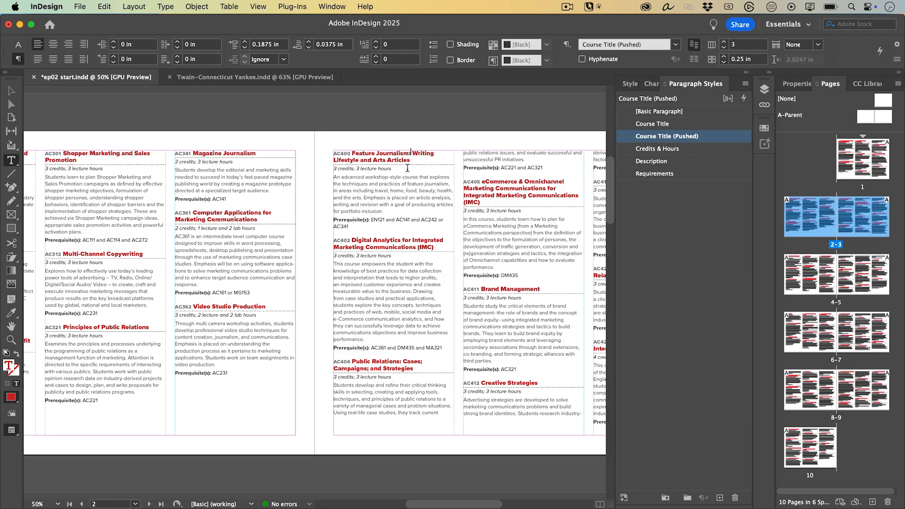
# - Undo the Course Title style's color change
pyautogui.press('super')
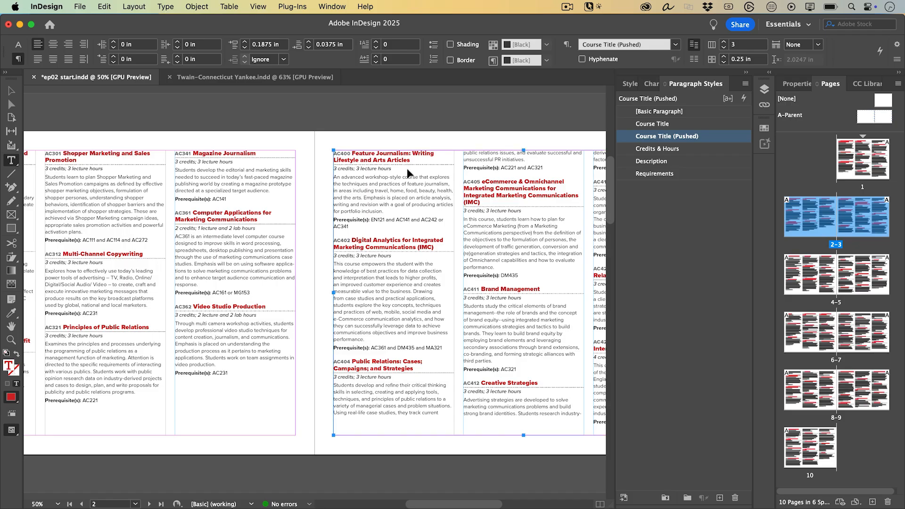
pyautogui.press('super+z')
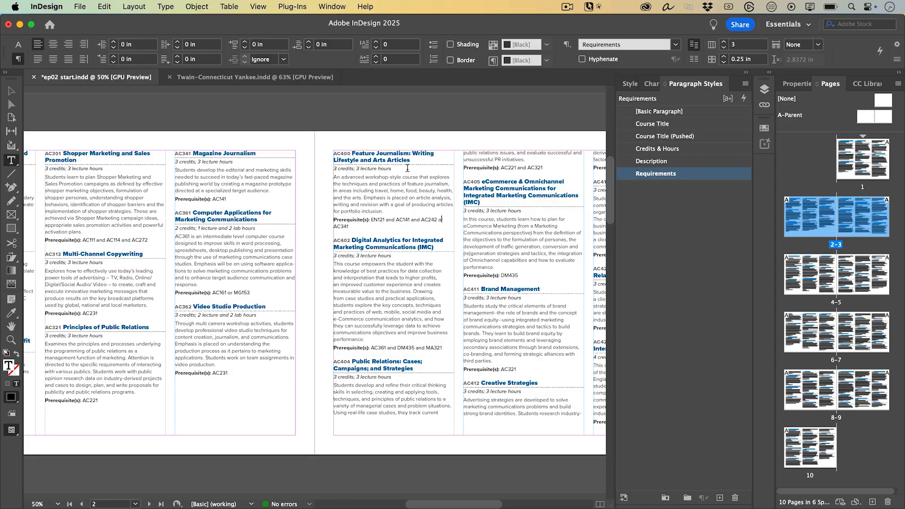
# - Apply the Course Title (Pushed) style to the AC412 Creative Strategies title on page 3
pyautogui.click(354, 160)
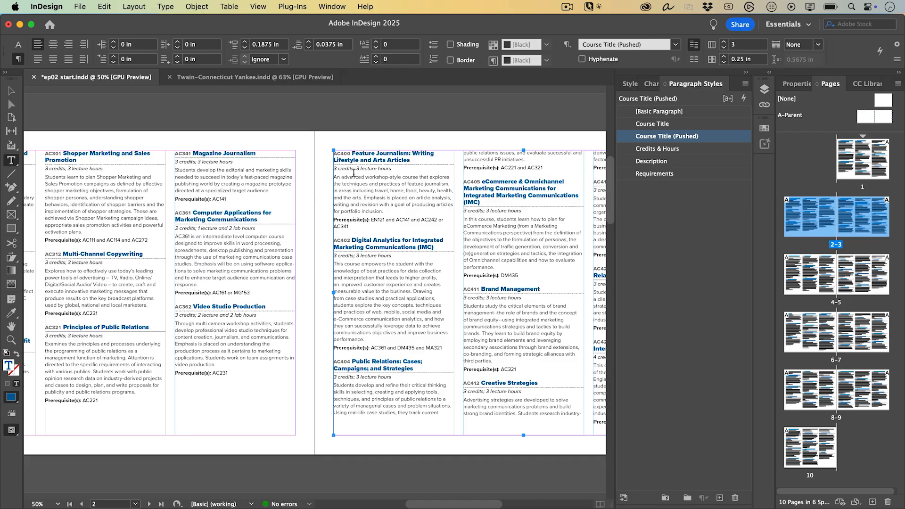
pyautogui.press('super+0')
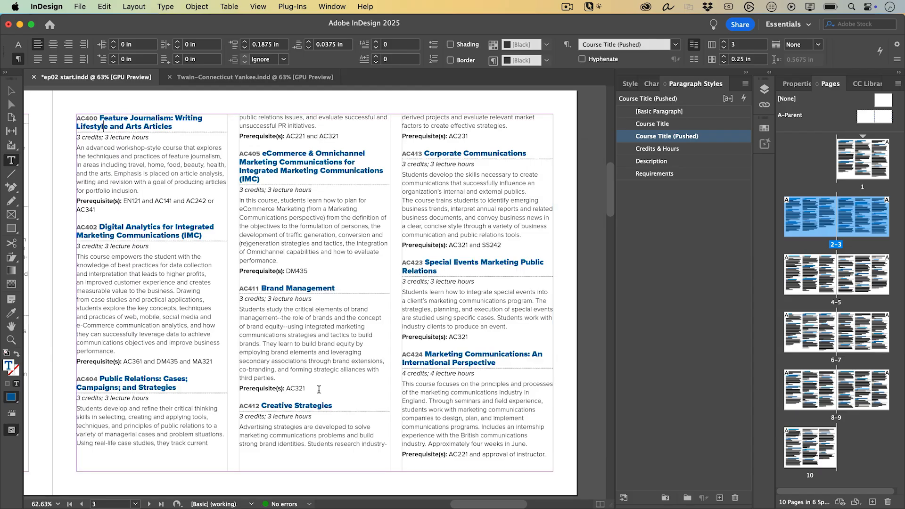
pyautogui.click(311, 406)
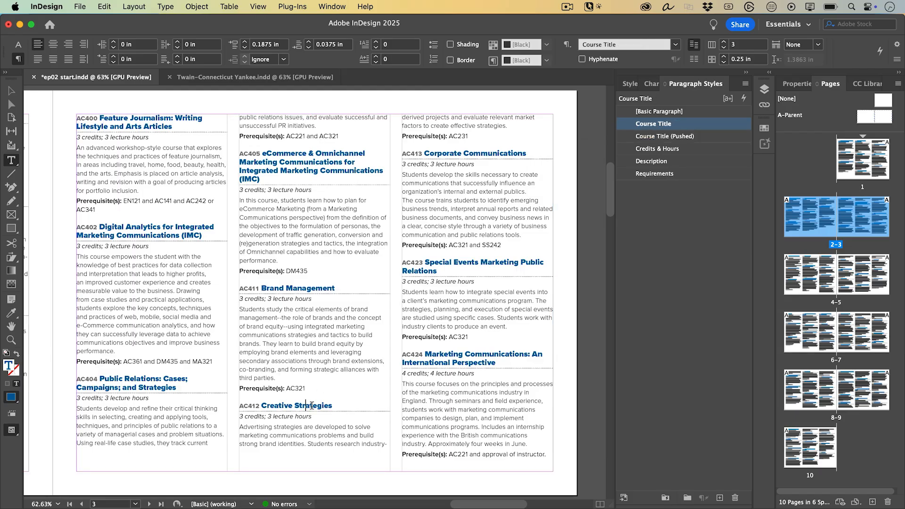
pyautogui.click(680, 136)
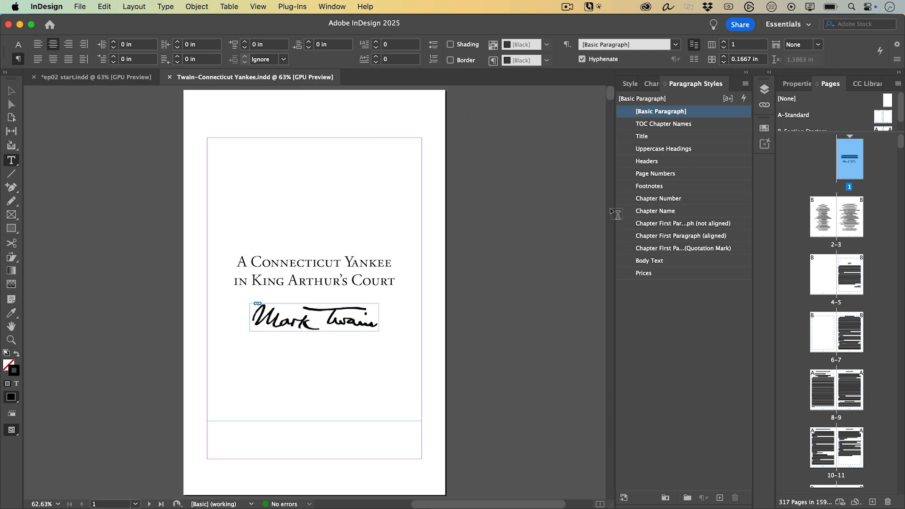
# - Examine the Twain-Connecticut Yankee book's spreads 2-3, 4-5, 6-7, 12-13 and 14-15, including the table of contents, preface and first chapter opening
pyautogui.doubleClick(838, 245)
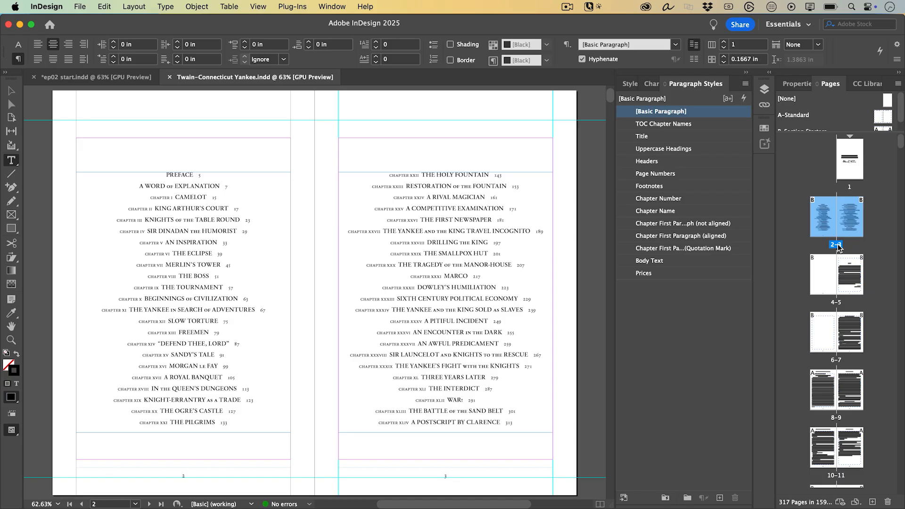
pyautogui.doubleClick(839, 303)
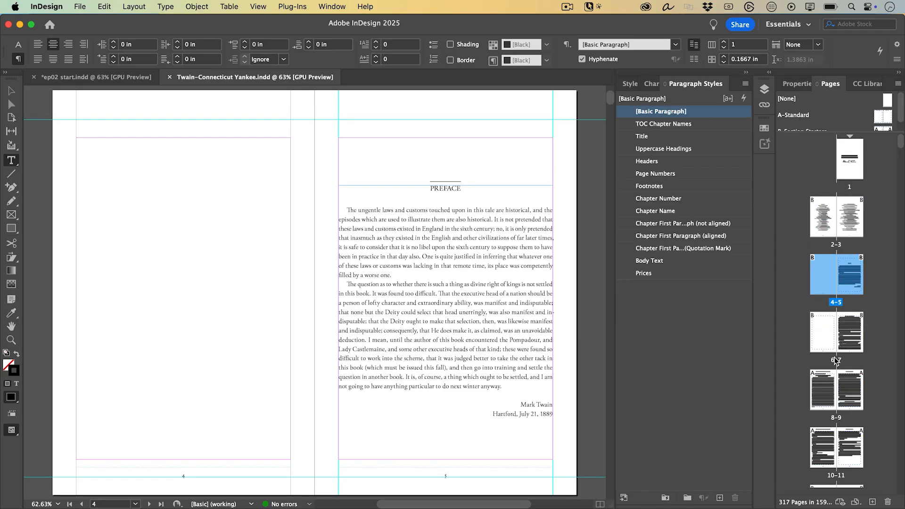
pyautogui.doubleClick(838, 360)
pyautogui.scroll(-5, 841, 432)
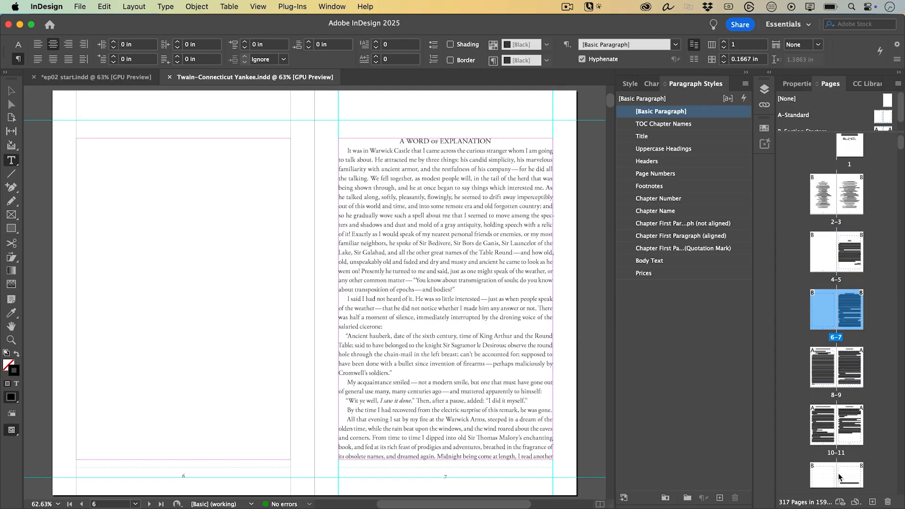
pyautogui.doubleClick(839, 435)
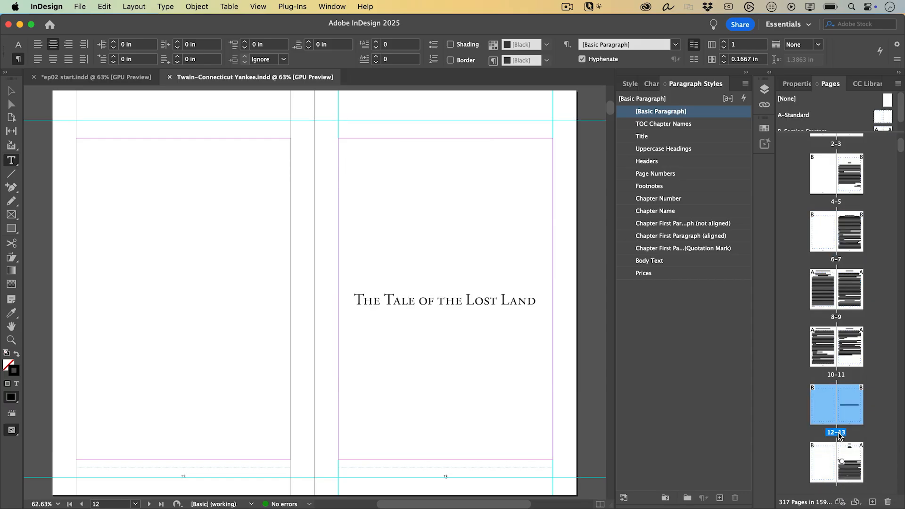
pyautogui.scroll(-3, 838, 435)
pyautogui.doubleClick(838, 435)
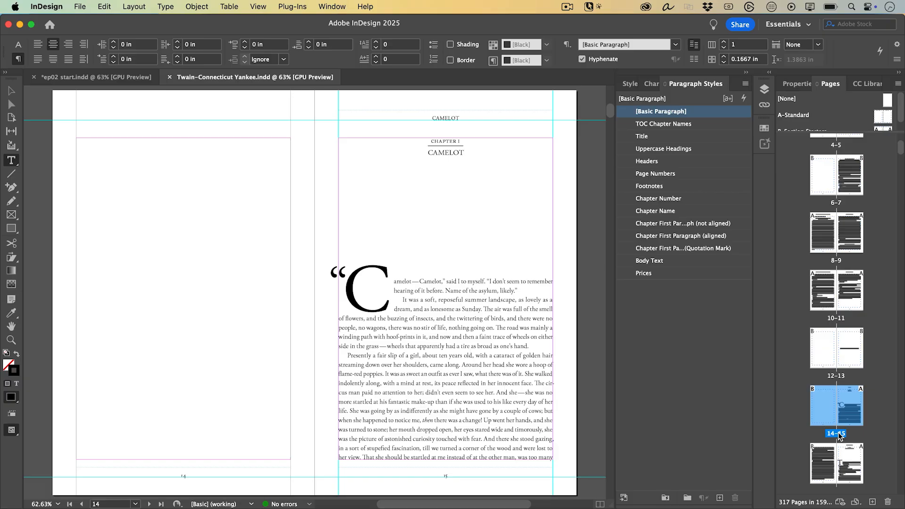
# - Select the entire threaded story from the Camelot chapter on page 15, and check where the story ends and begins
pyautogui.click(523, 324)
pyautogui.press('super+a')
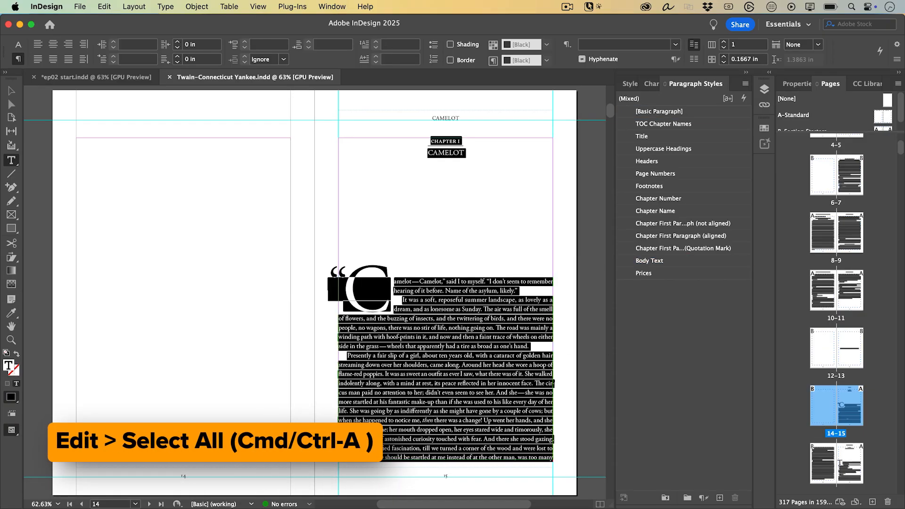
pyautogui.click(496, 347)
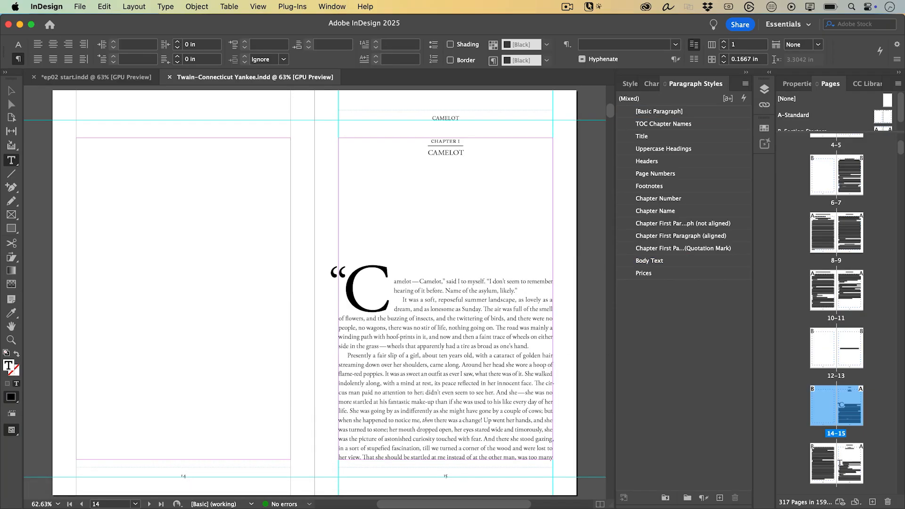
pyautogui.press('super+End')
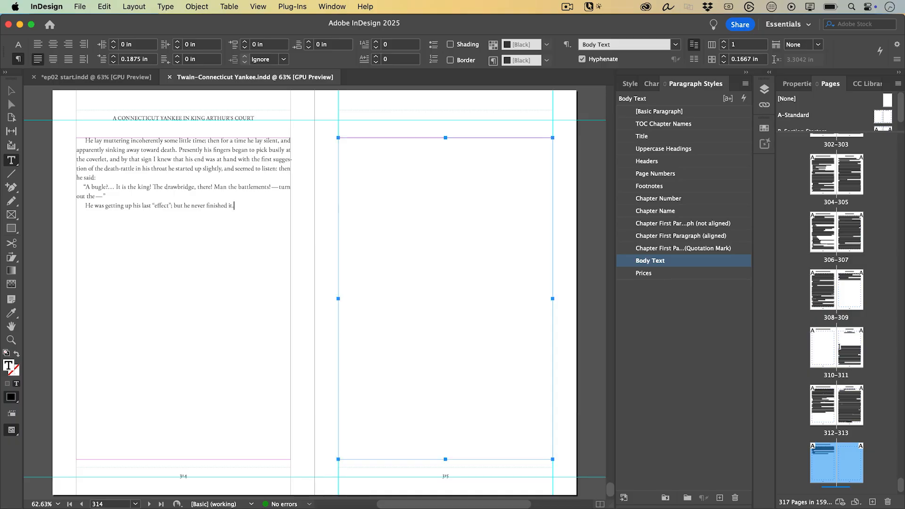
pyautogui.press('shift+super+Home')
pyautogui.press('super+Home')
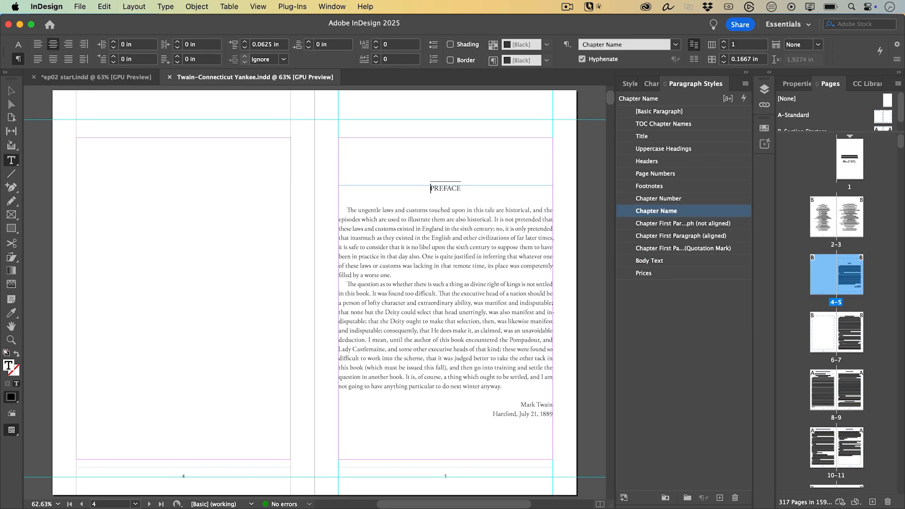